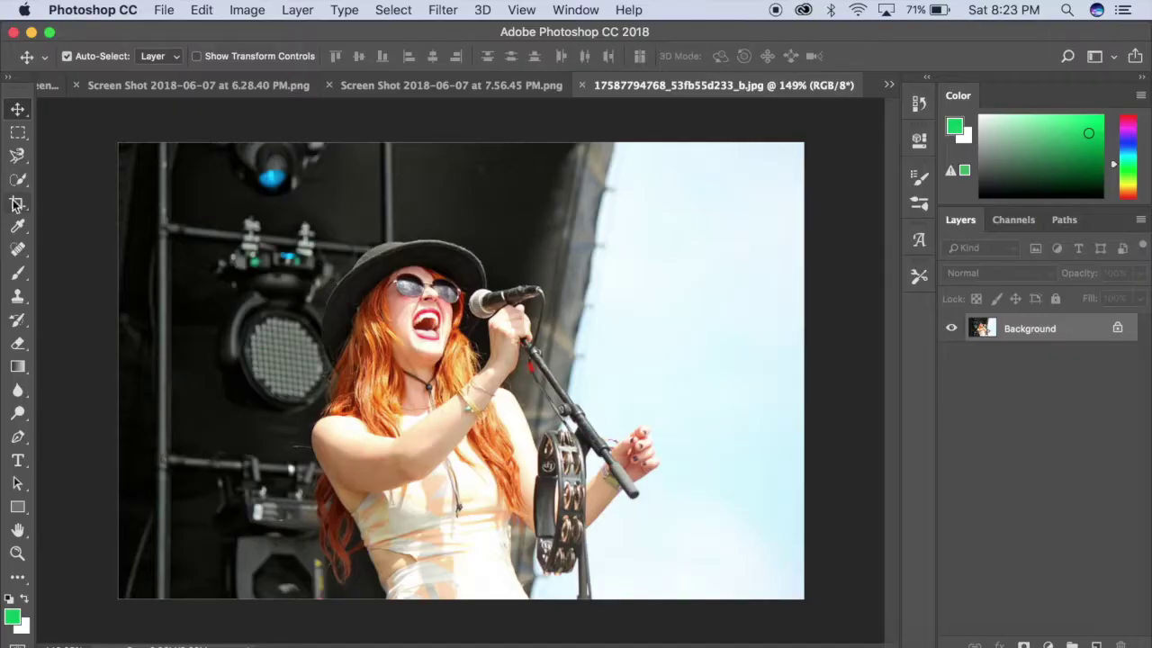
Crop the concert photo tight around the singer, trimming the left, right and top edges
key("c")
left_click_drag(126, 367, 208, 360)
left_click_drag(710, 371, 647, 371)
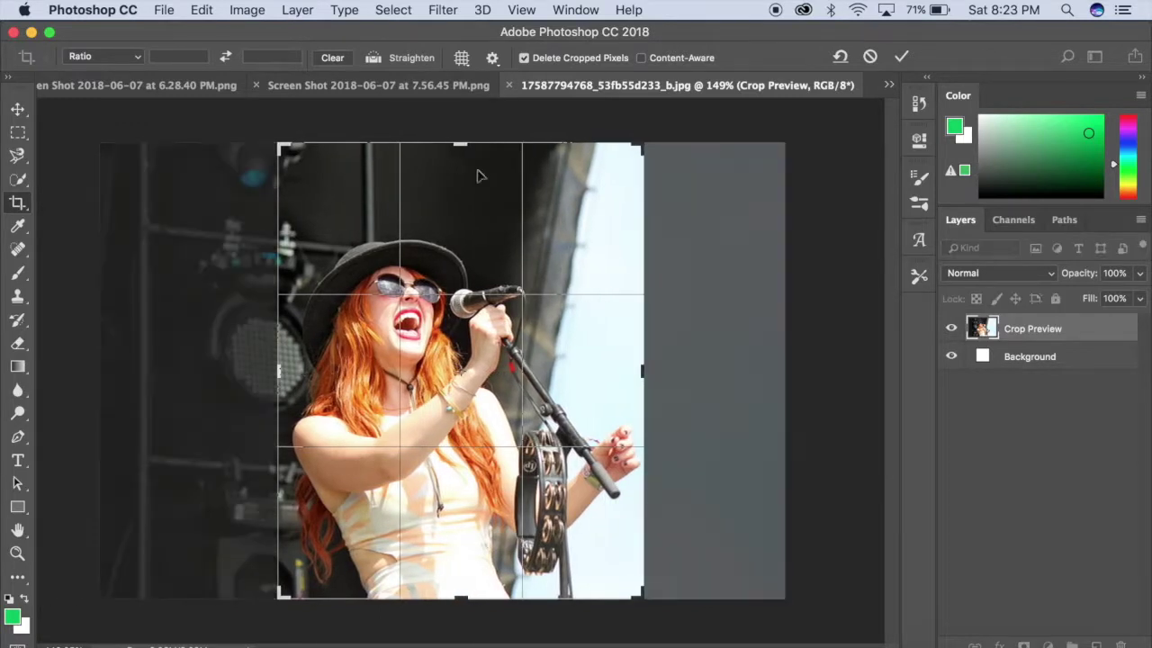
left_click_drag(458, 142, 458, 206)
key("Return")
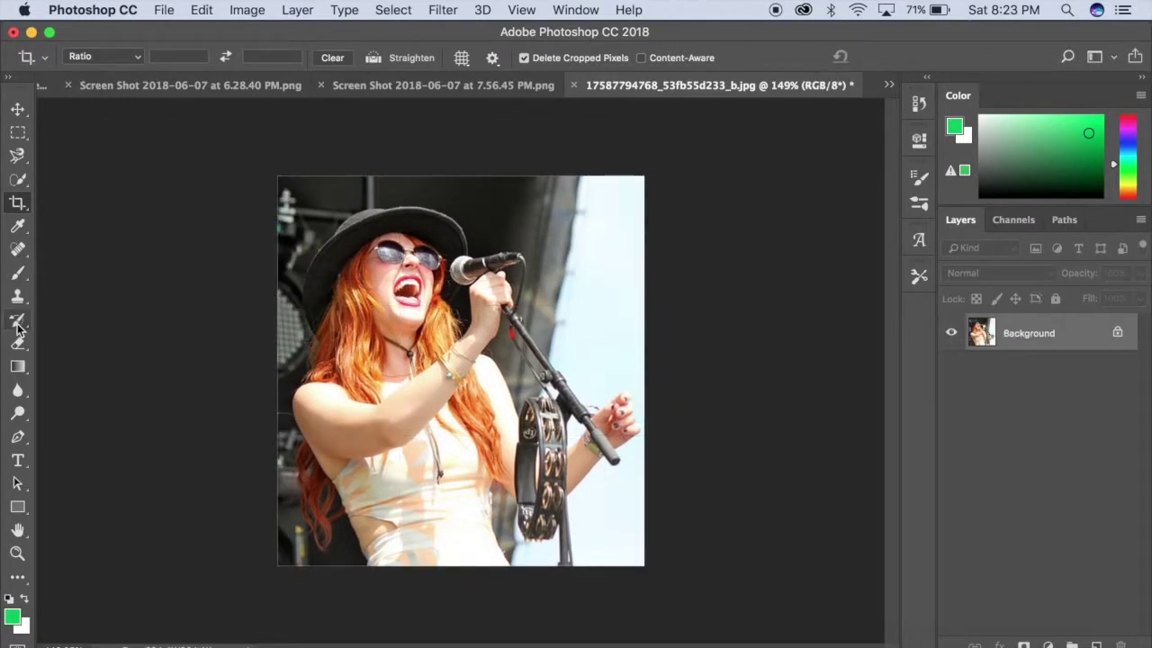
With the Magic Eraser, erase the pale sky and dark background regions around the singer
left_click(18, 343)
left_click(90, 375)
left_click(606, 260)
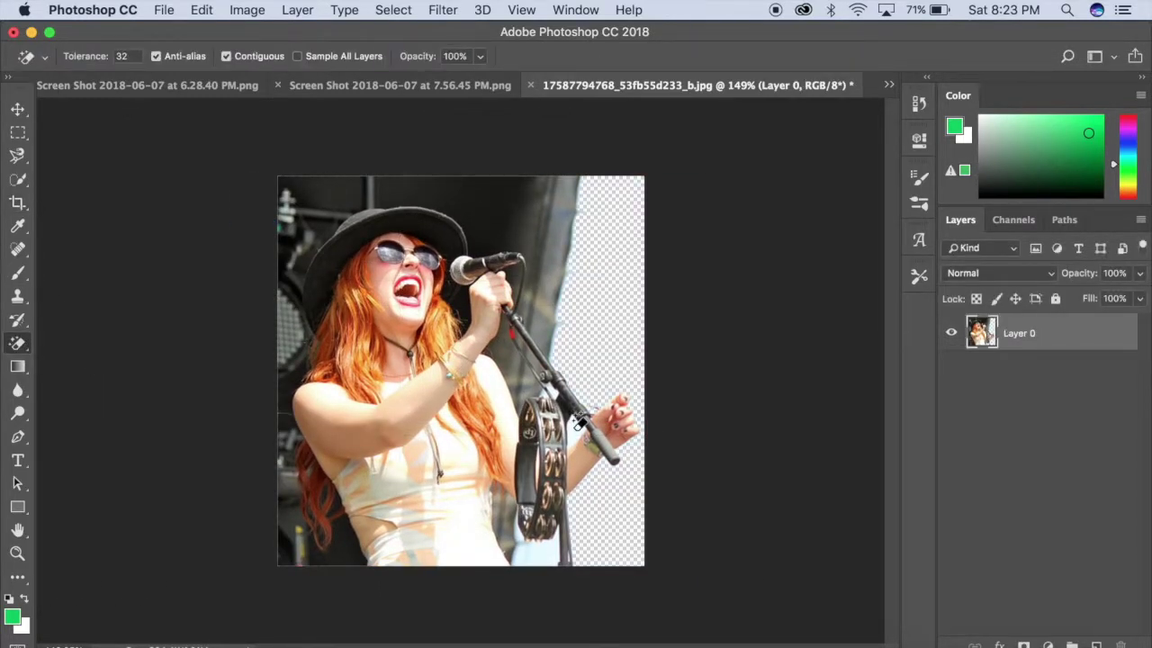
left_click(511, 523)
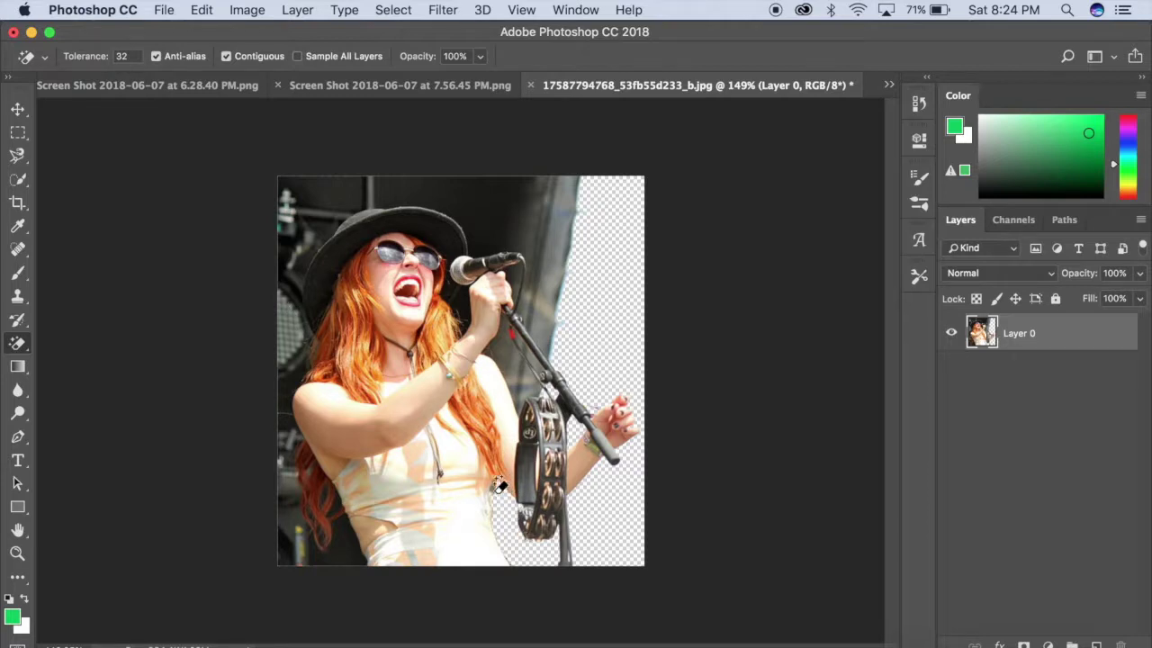
left_click(350, 544)
left_click(290, 336)
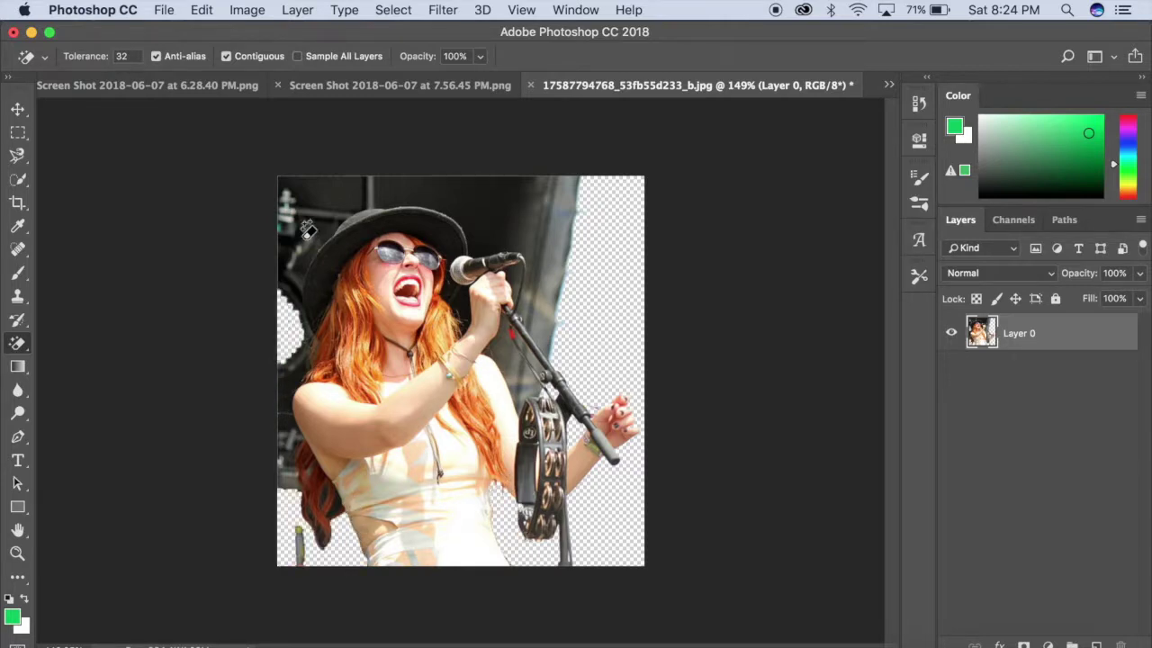
left_click(310, 228)
Step backward to restore the erased hat, and retry erasing beside the mic stand
left_click(207, 10)
left_click(219, 65)
left_click(544, 208)
left_click(201, 10)
left_click(219, 66)
left_click(540, 302)
Erase the strips beside the mic stand, then step backward to restore the hat
left_click(201, 10)
left_click(219, 67)
left_click(562, 207)
left_click(300, 439)
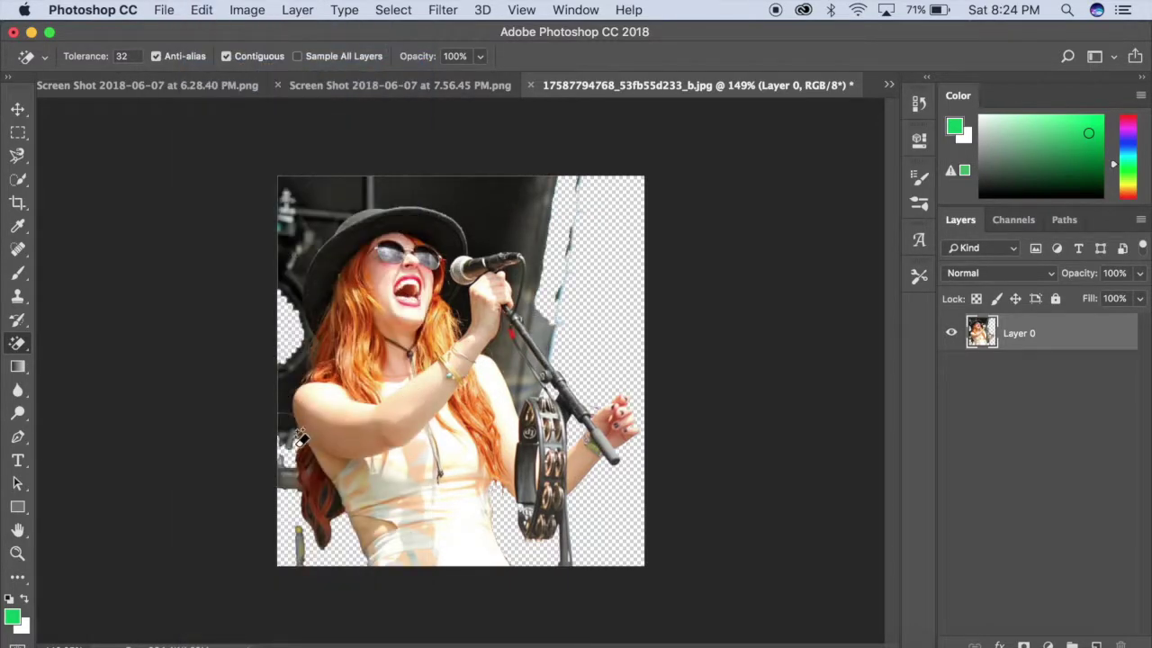
left_click(212, 8)
left_click(219, 65)
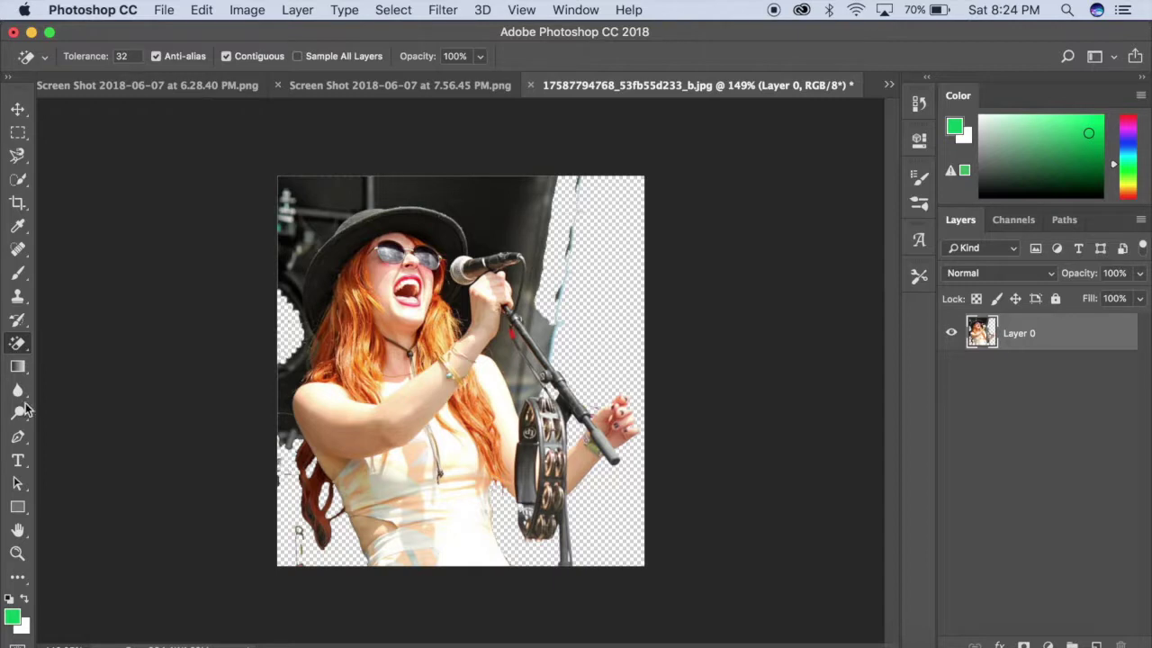
Brush-erase the dark left strip and top-left corner, then Magic Erase beside the mic stand
right_click(17, 343)
left_click(81, 336)
mouse_move(249, 496)
left_mouse_down()
mouse_move(258, 360)
mouse_move(309, 186)
mouse_move(264, 248)
mouse_move(342, 171)
mouse_move(404, 154)
mouse_move(551, 232)
mouse_move(566, 315)
left_mouse_up()
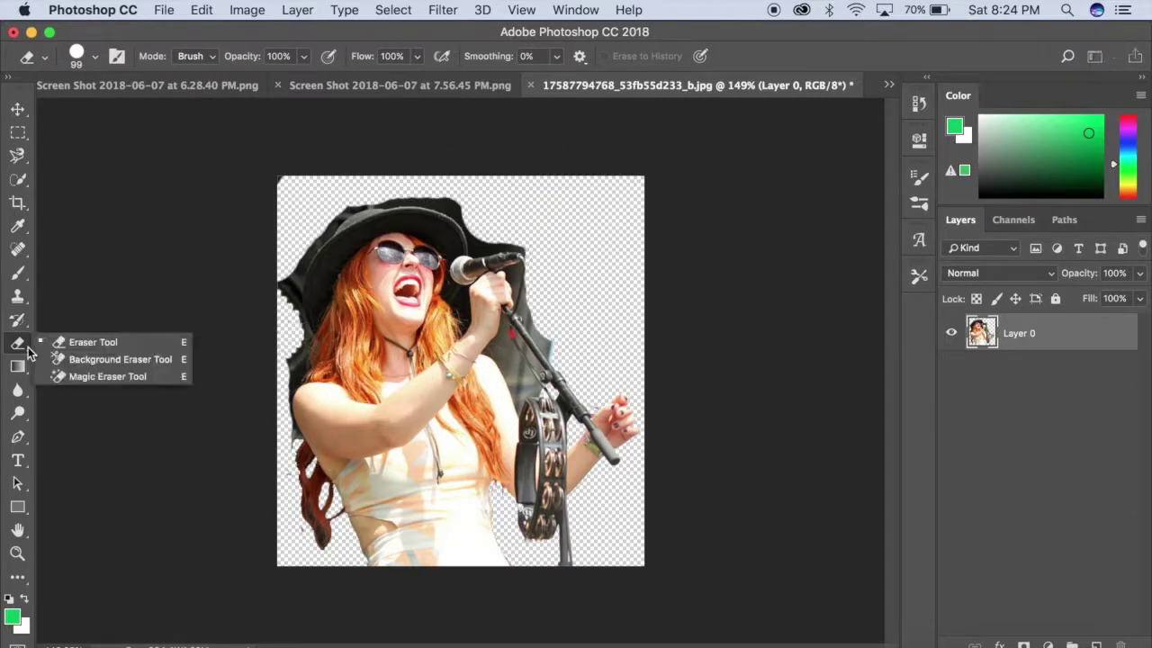
left_click_drag(28, 347, 98, 367)
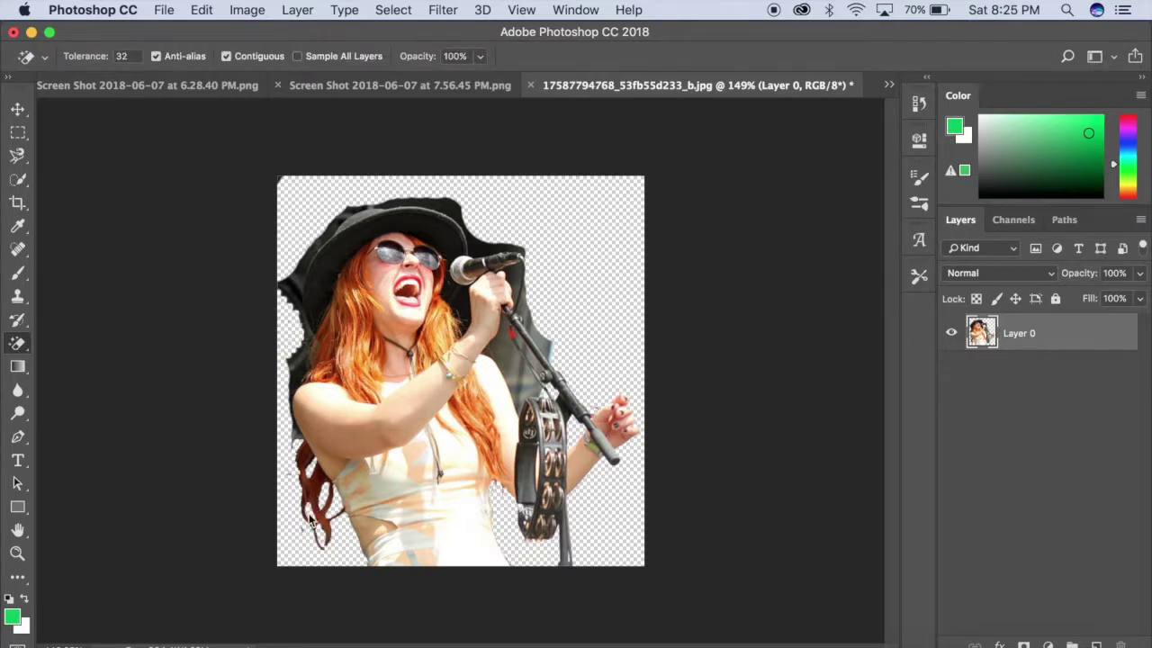
left_click(512, 349)
Undo the last erase, then Magnetic Lasso the left backdrop and cut it away
left_click(202, 10)
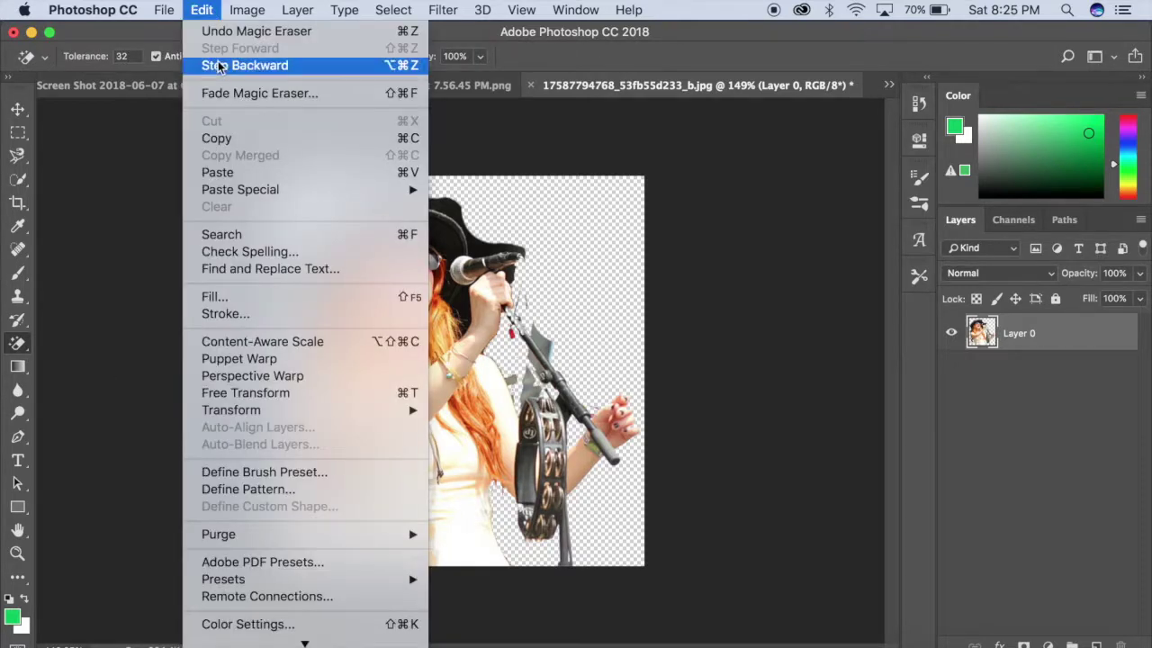
left_click(221, 31)
left_click(17, 155)
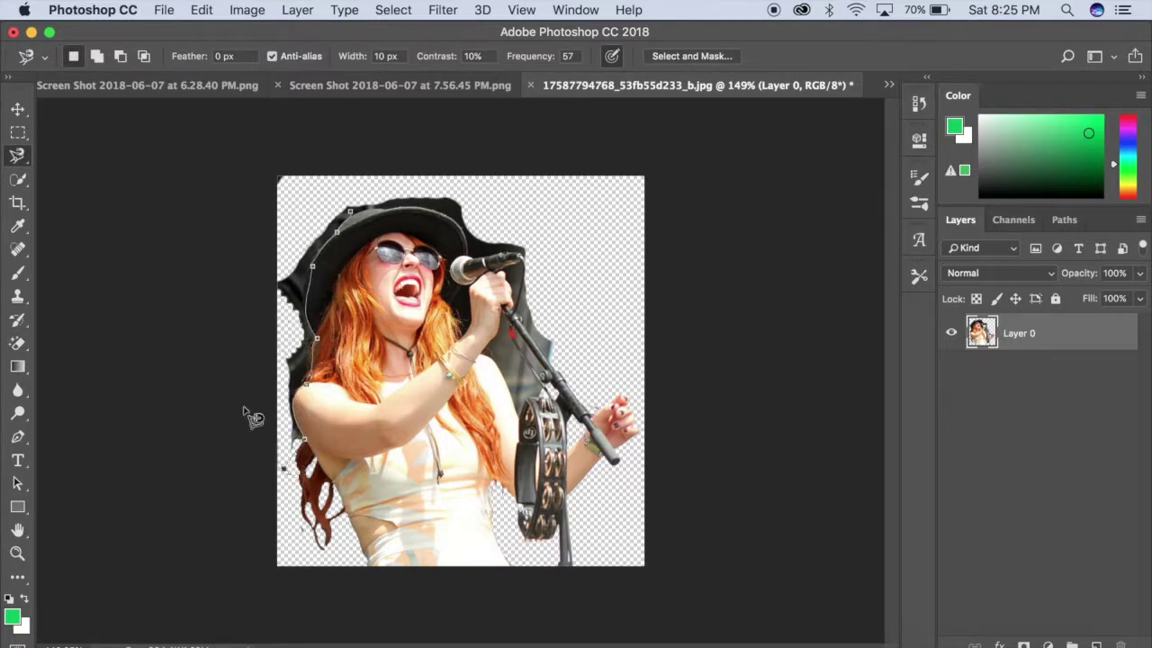
double_click(365, 222)
left_click(201, 10)
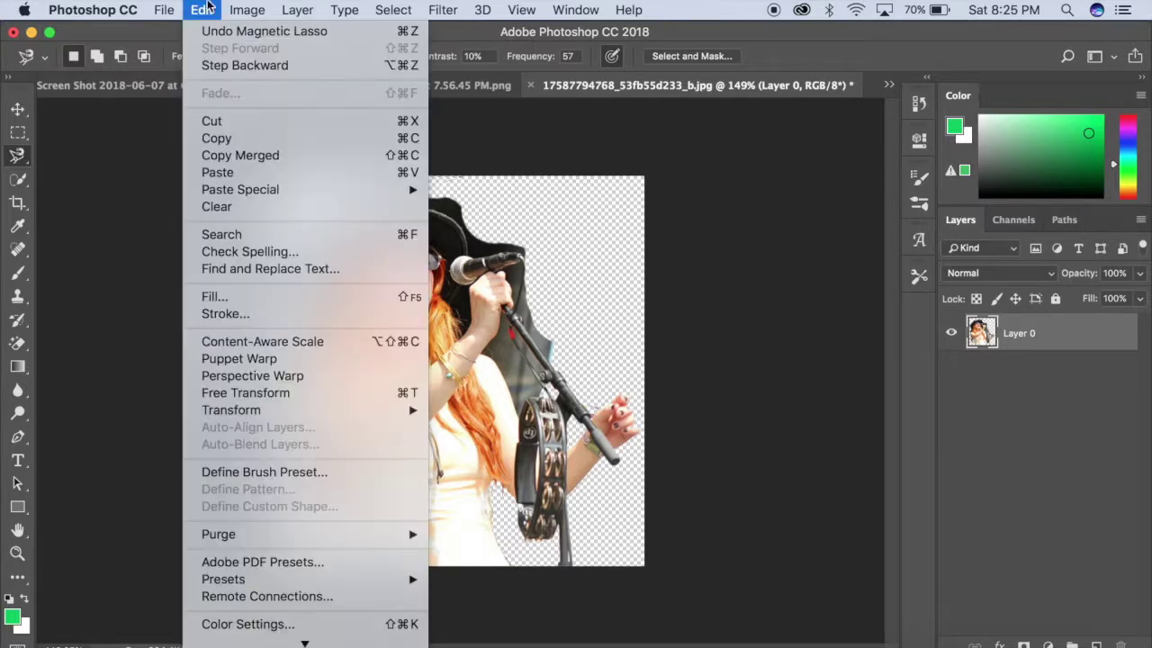
left_click(216, 118)
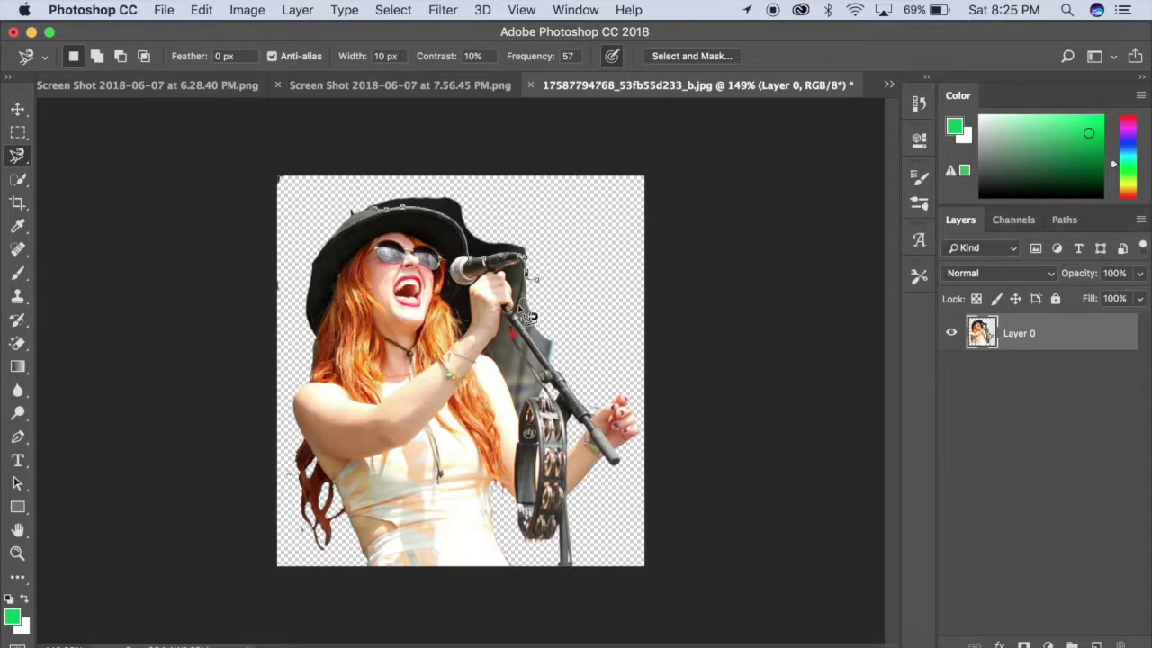
Lasso and cut away the backdrop behind the hat and the dark strap area
mouse_move(581, 386)
left_mouse_down()
mouse_move(617, 193)
mouse_move(267, 207)
left_mouse_up()
left_click(202, 10)
left_click(232, 135)
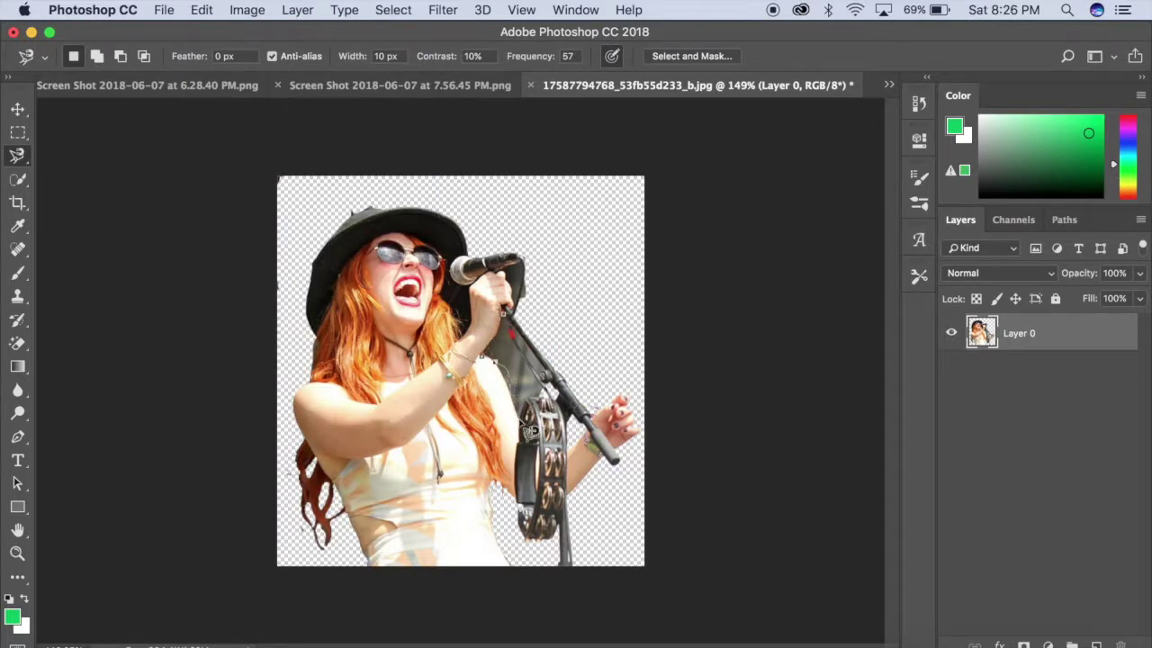
double_click(519, 330)
left_click(202, 10)
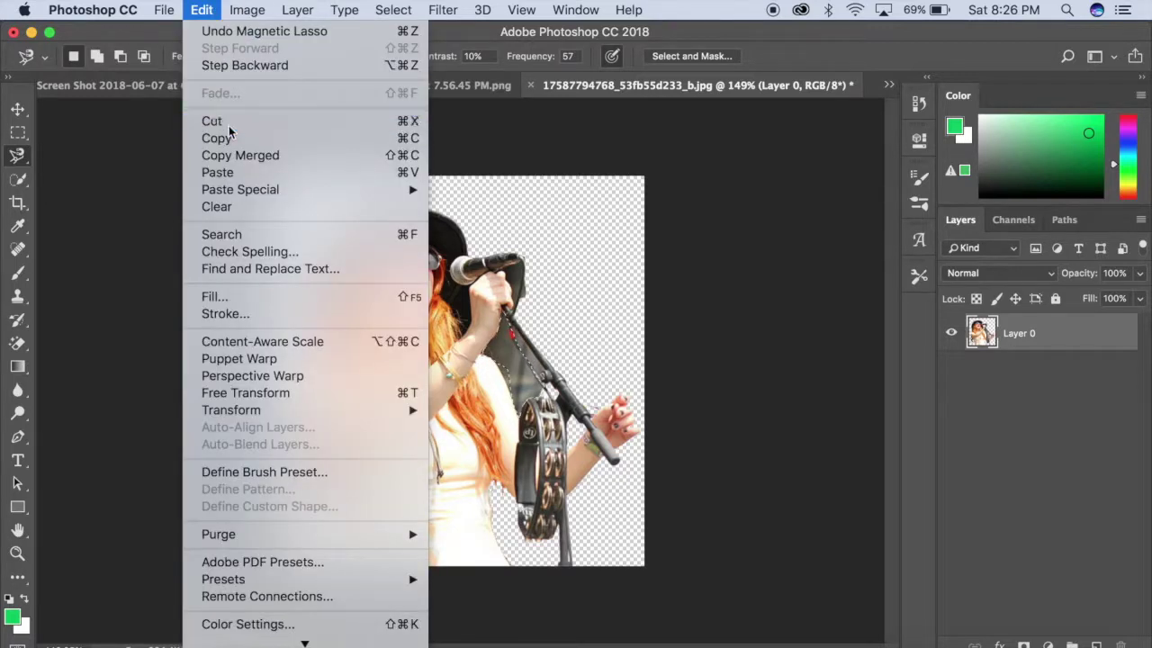
left_click(218, 118)
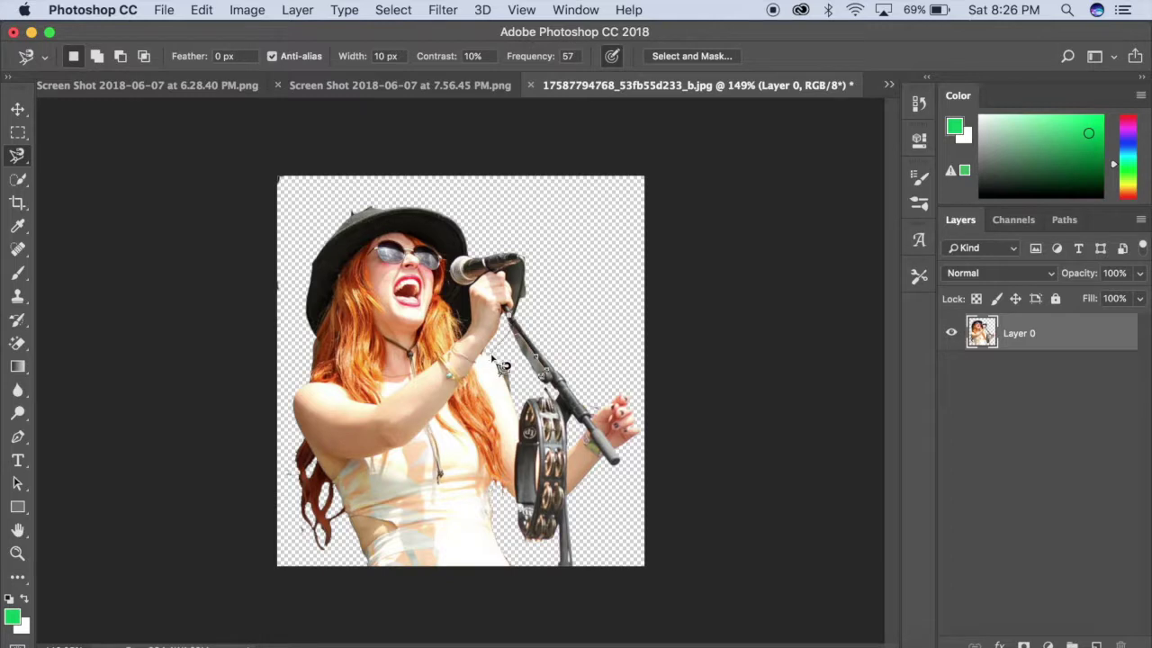
Cut the strap off the mic stand and the leftover pieces near the hand and microphone
double_click(551, 387)
left_click(201, 10)
left_click(211, 118)
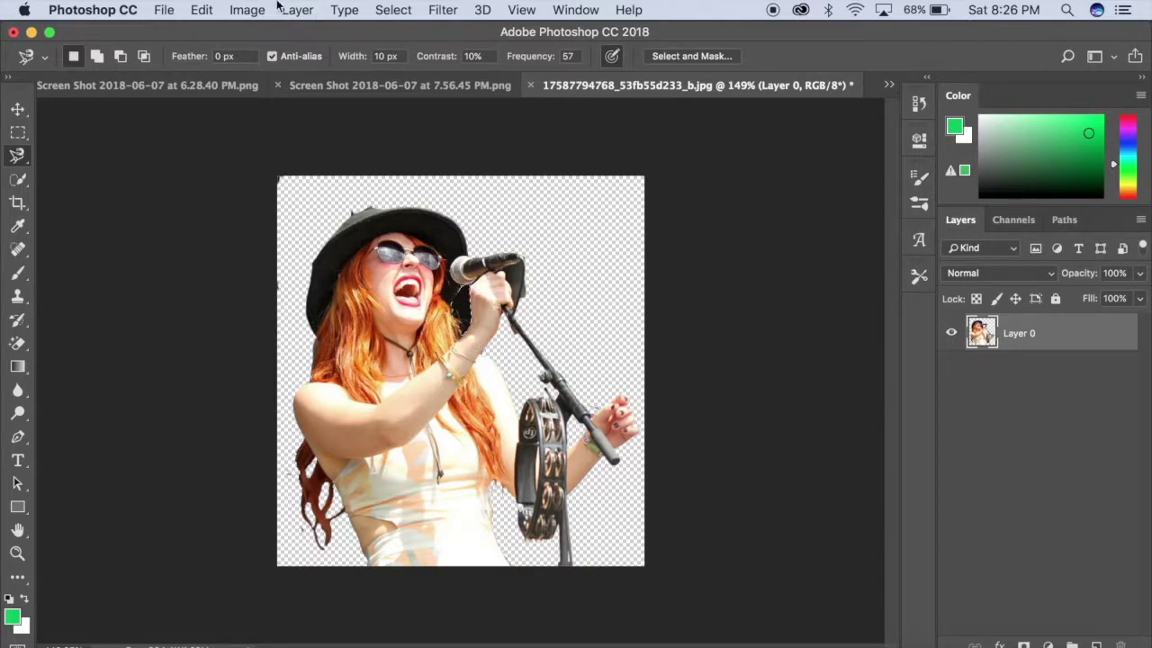
left_click(202, 10)
left_click(211, 118)
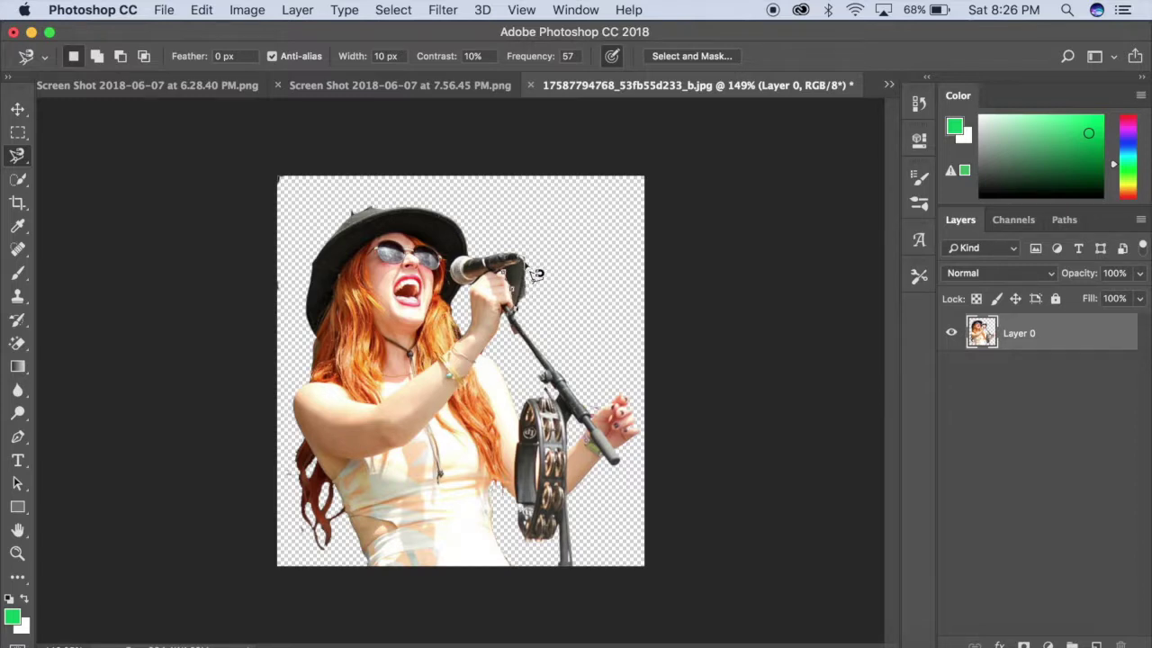
left_click(202, 10)
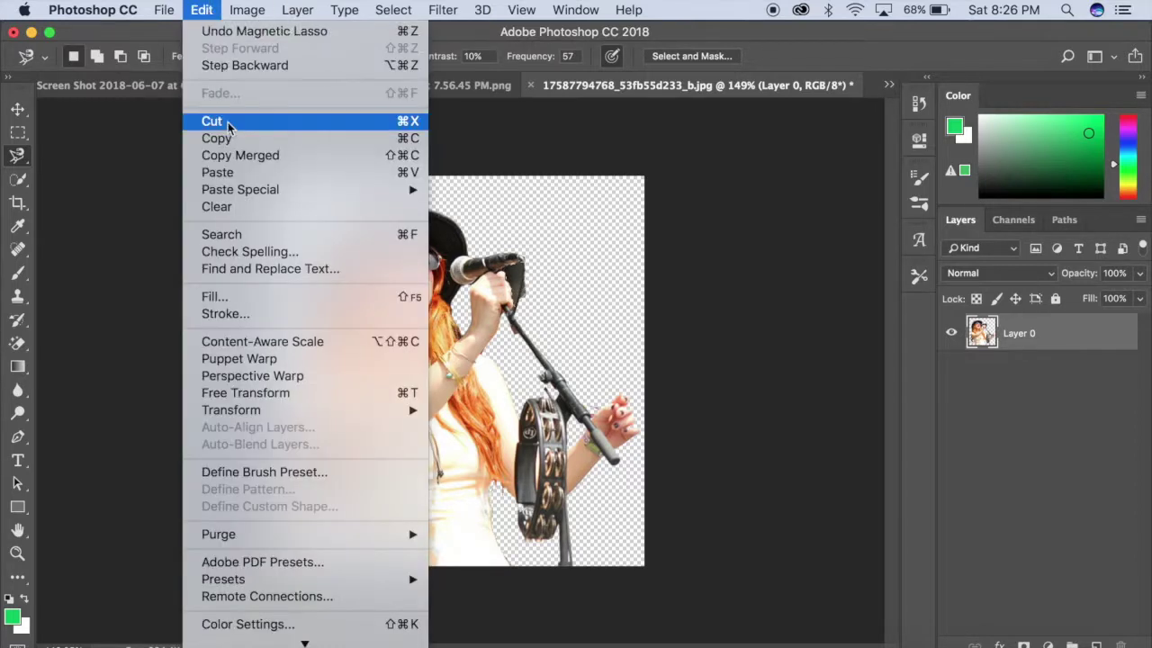
left_click(226, 118)
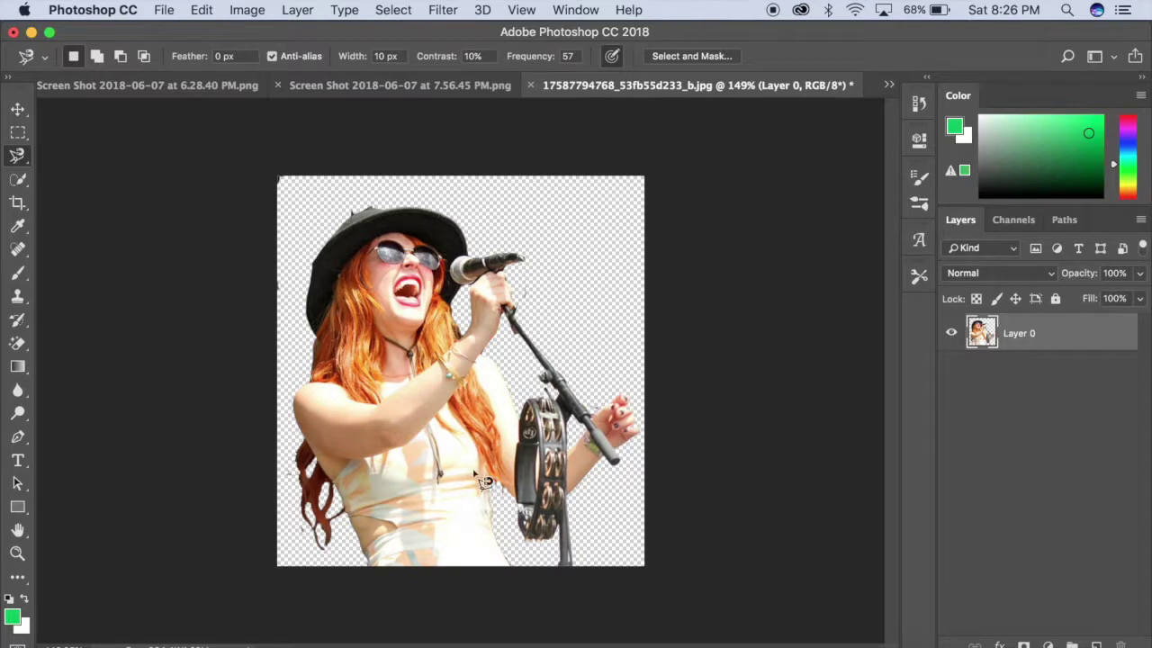
left_click(17, 343)
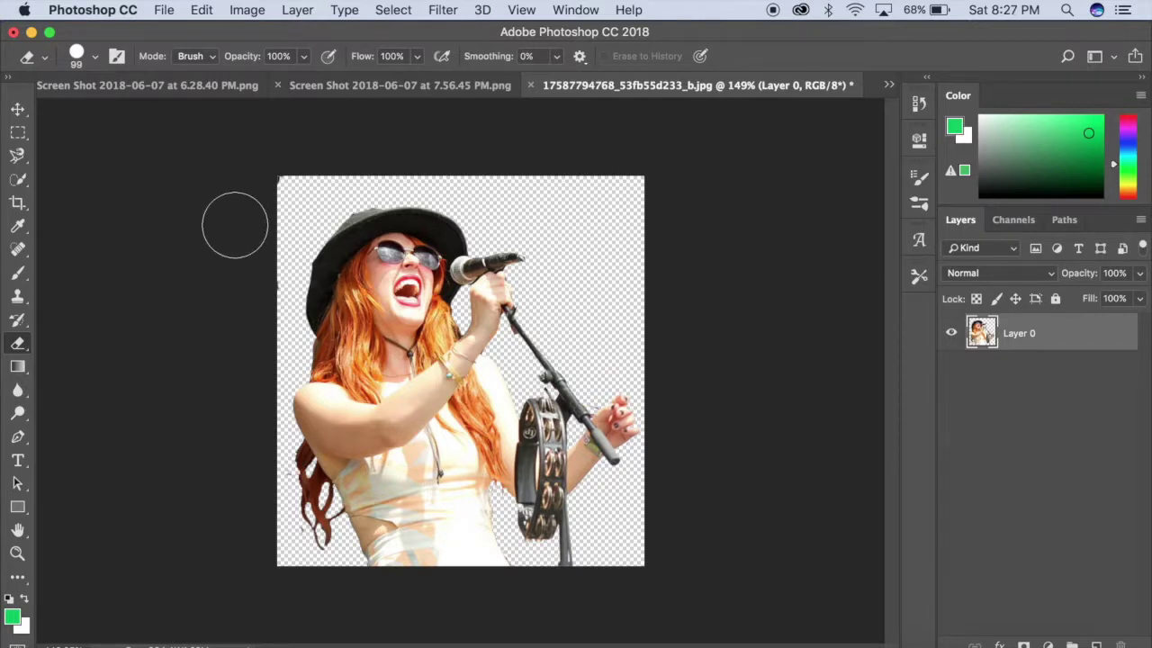
Drag the Crop tool's left edge past the image border to widen the canvas leftward
left_click(17, 110)
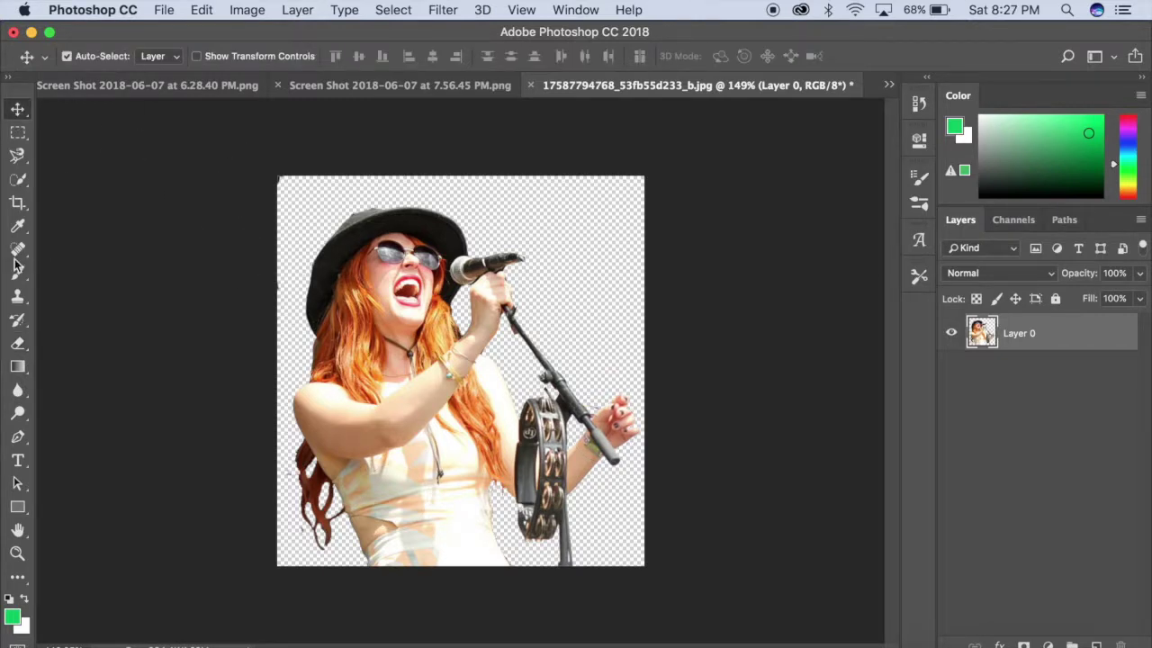
left_click(17, 343)
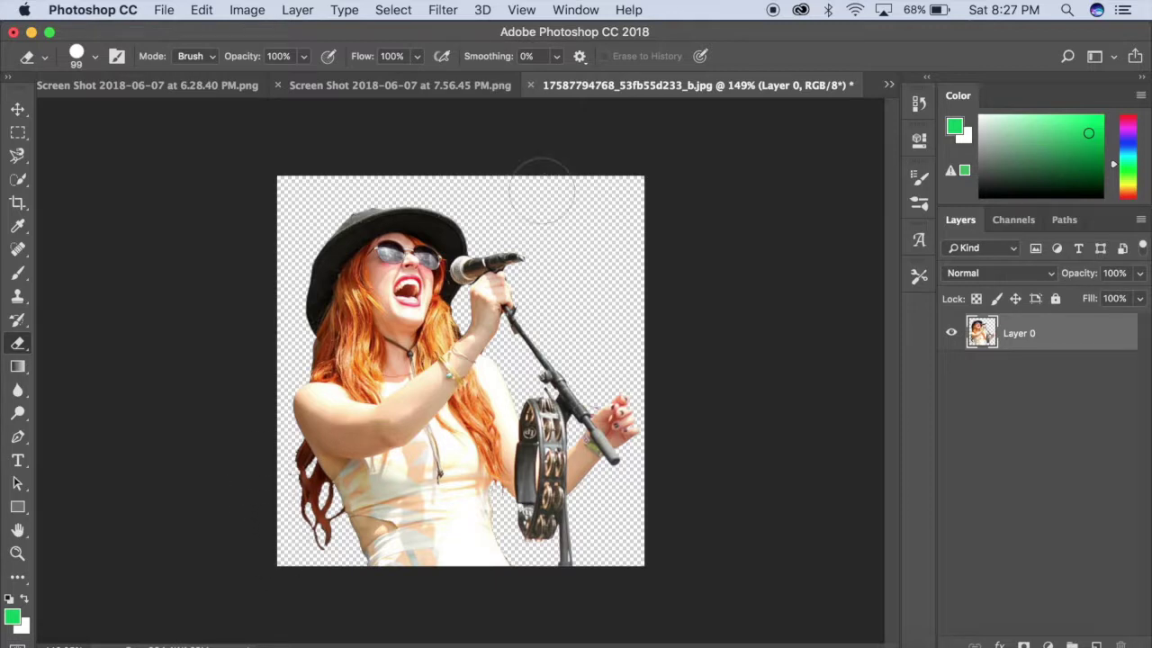
left_click(18, 110)
left_click(17, 203)
left_click_drag(277, 365, 188, 359)
left_click(17, 110)
left_click(164, 10)
left_click(198, 196)
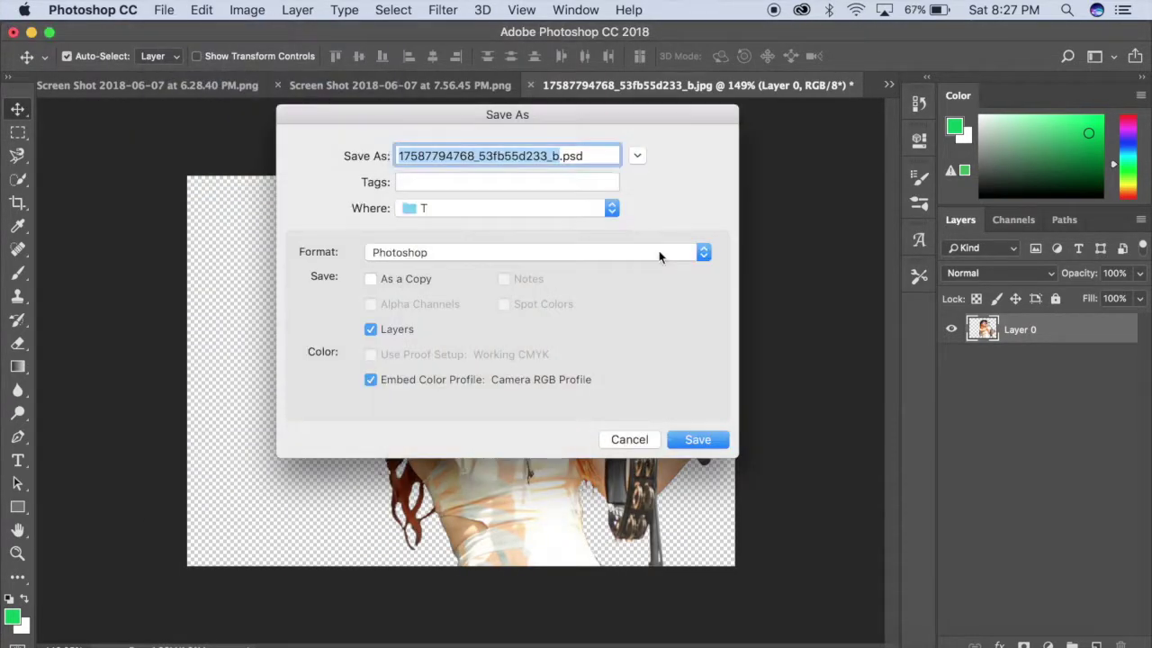
type("katieearl")
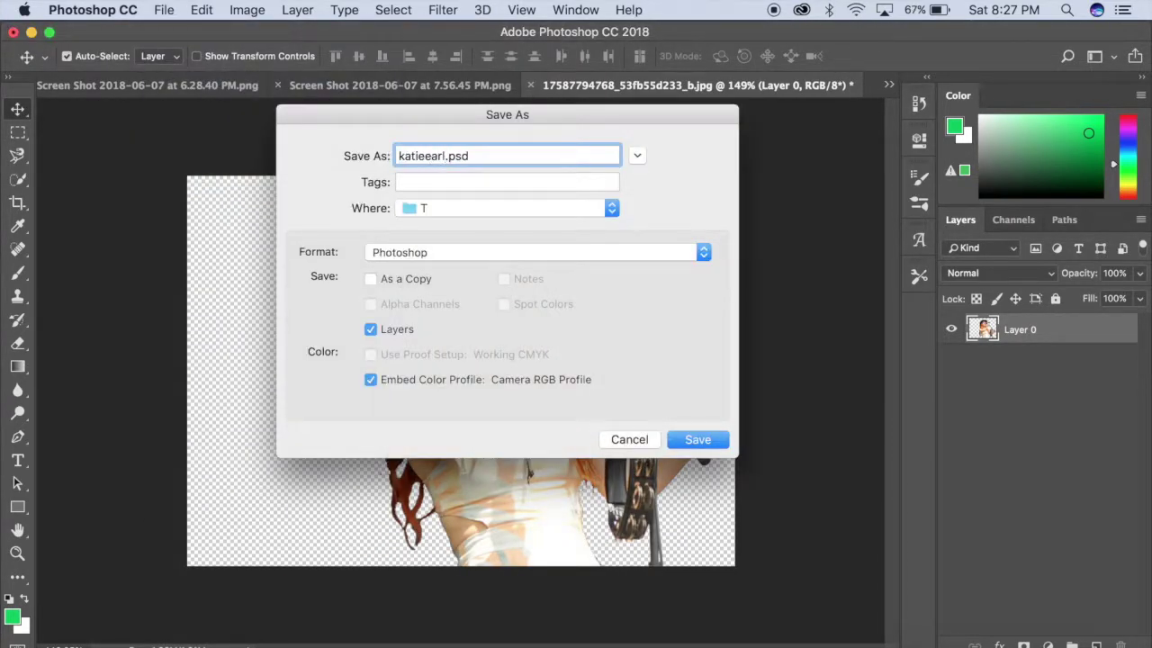
left_click(566, 251)
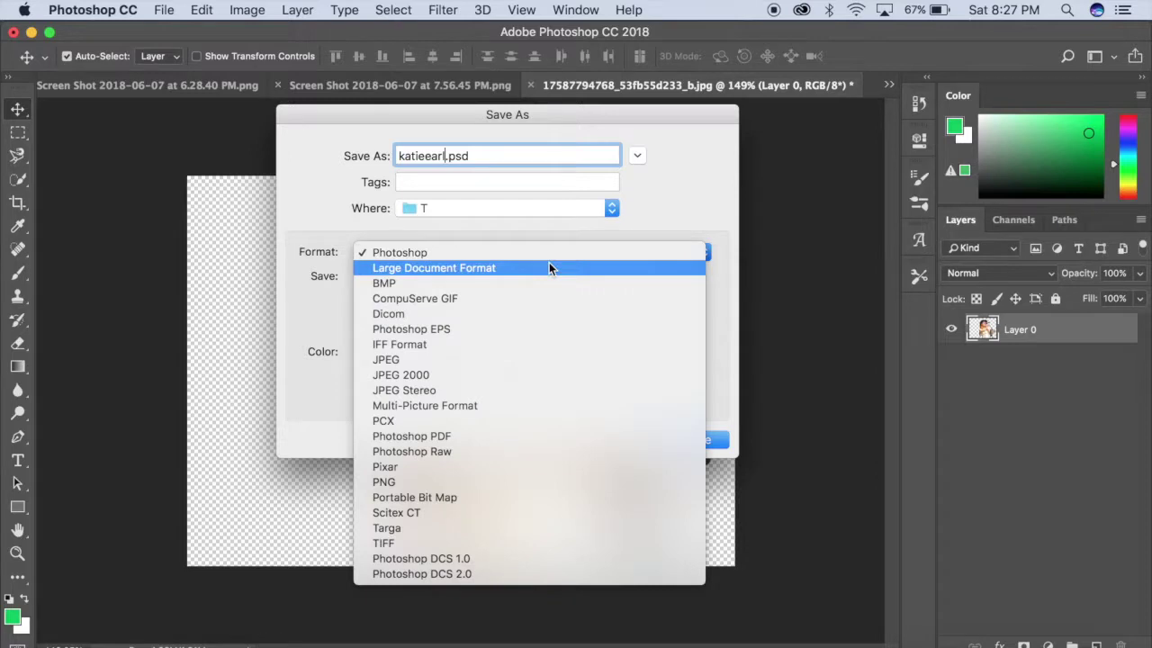
left_click(474, 286)
left_click(509, 208)
left_click(475, 370)
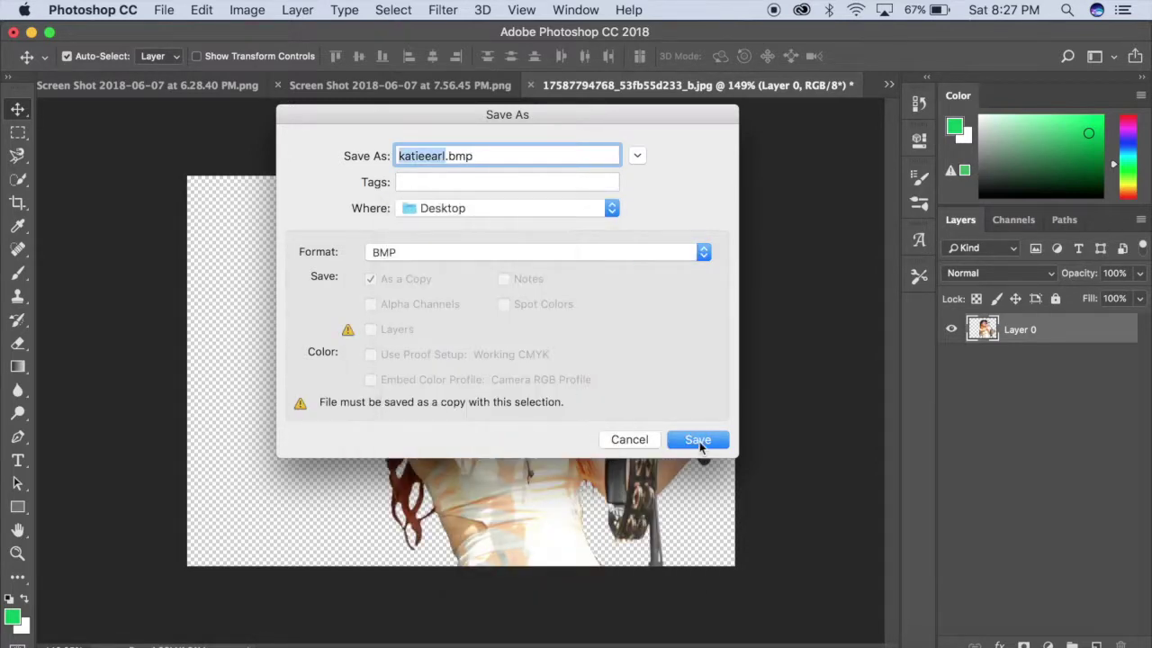
left_click(699, 439)
left_click(666, 190)
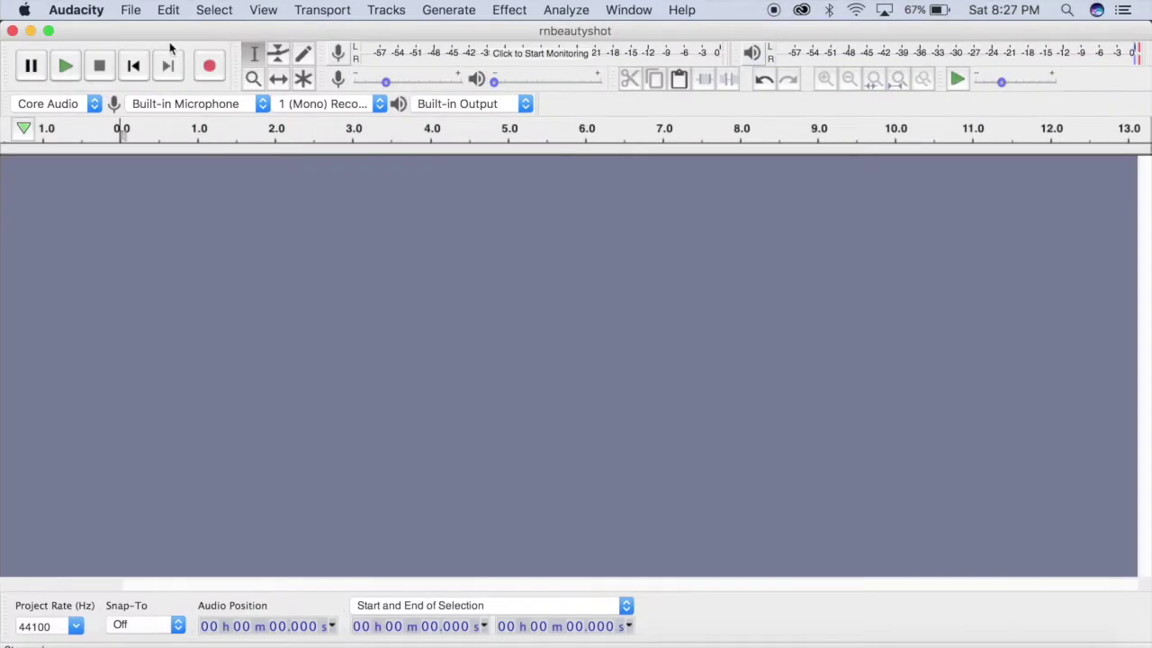
left_click(131, 10)
left_click(324, 226)
left_click(333, 210)
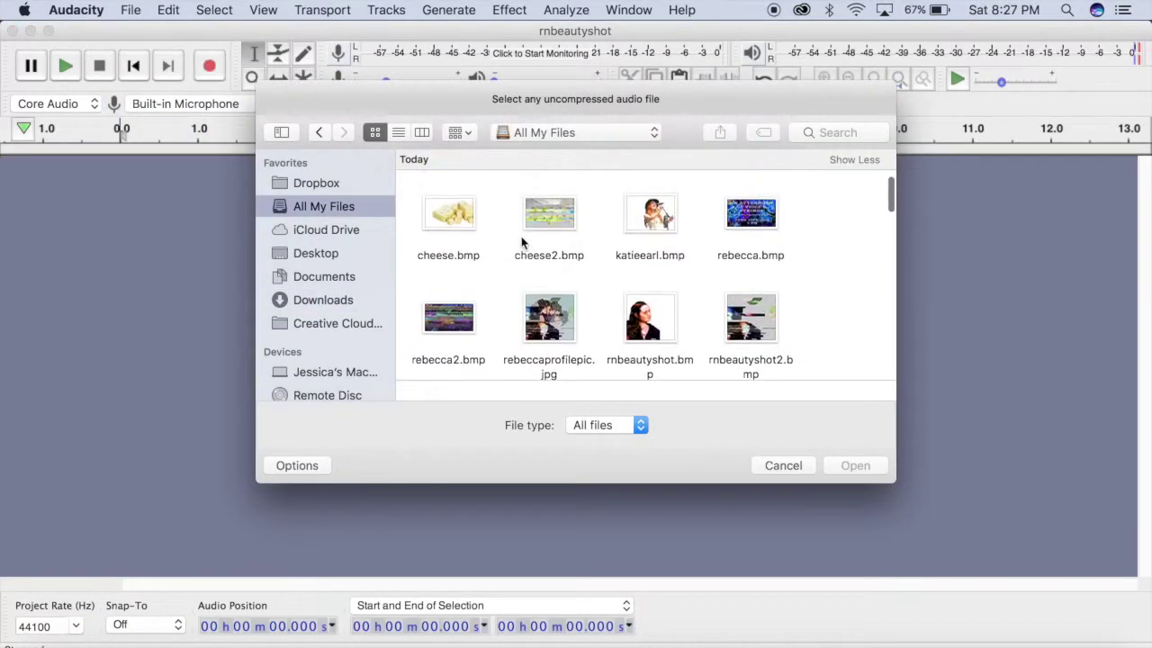
left_click(647, 224)
double_click(646, 224)
left_click(594, 255)
left_click(591, 300)
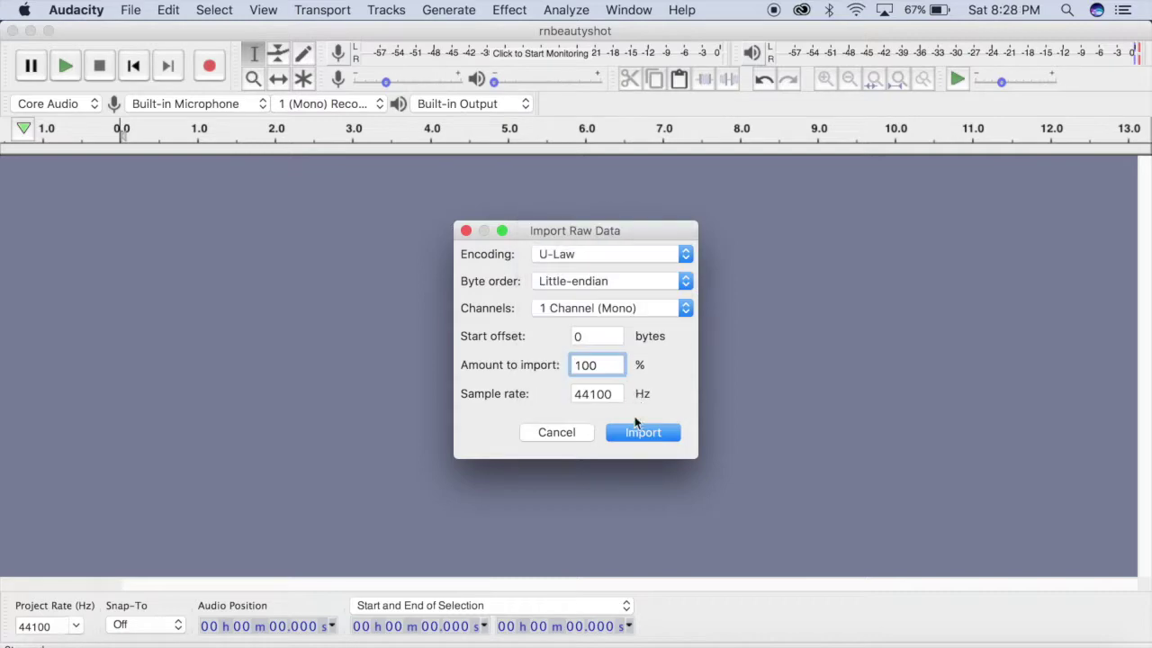
left_click(639, 425)
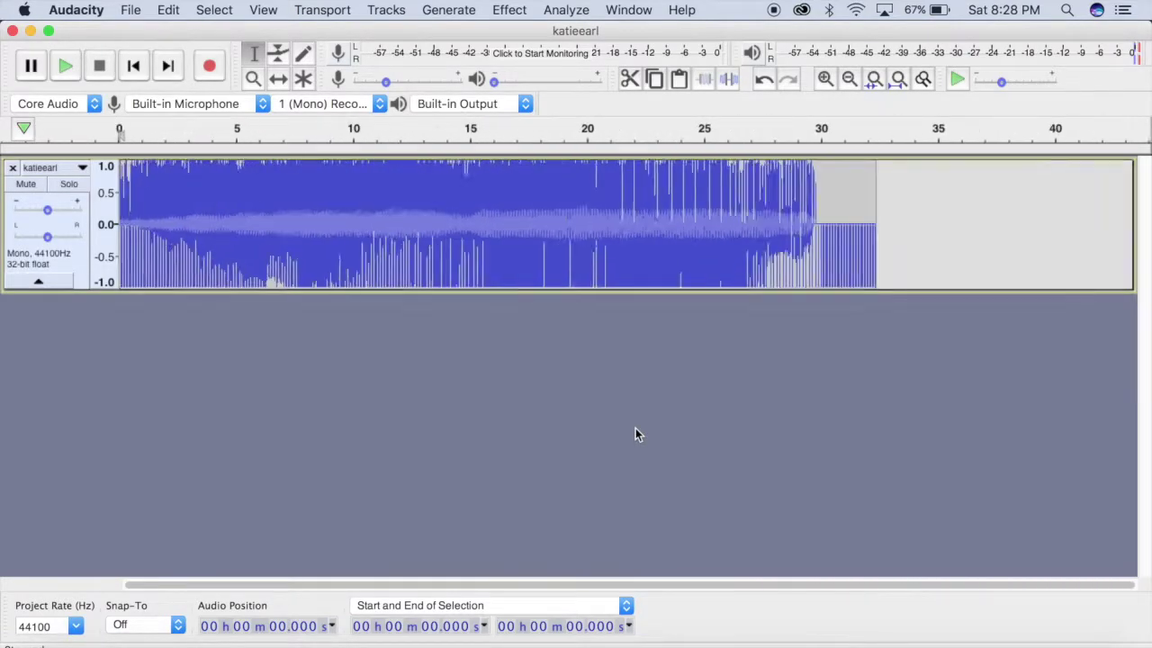
Add an echo to one stretch of the track and apply an effect to the 16–21 s stretch
left_click_drag(161, 189, 536, 216)
left_click(509, 10)
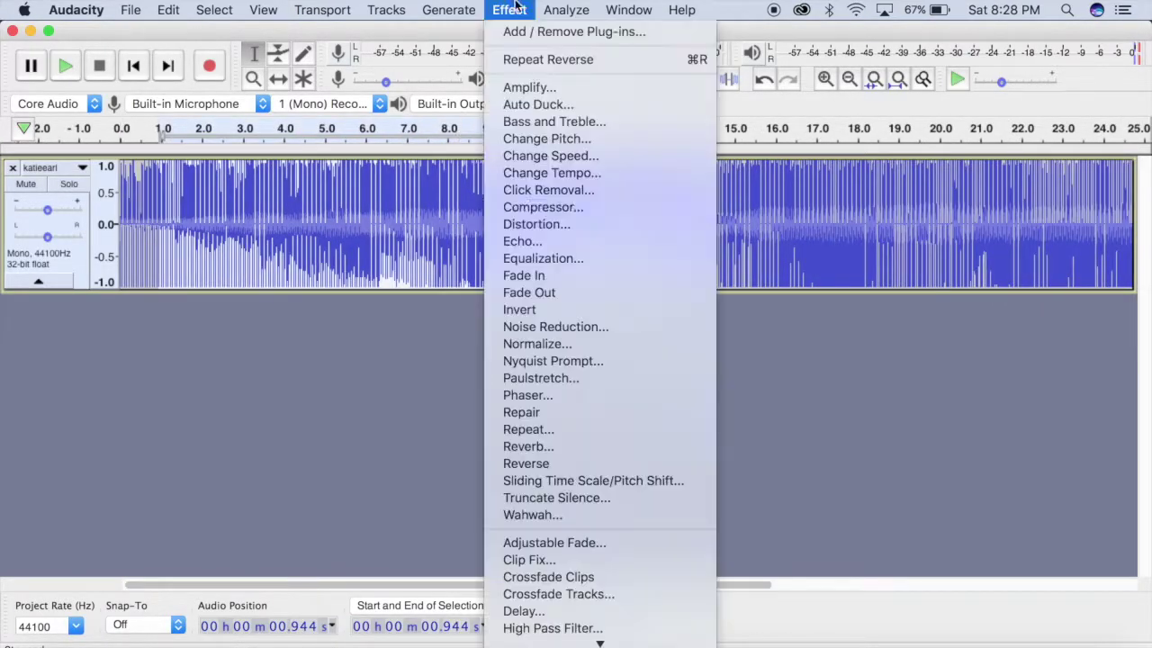
left_click(521, 252)
left_click(739, 393)
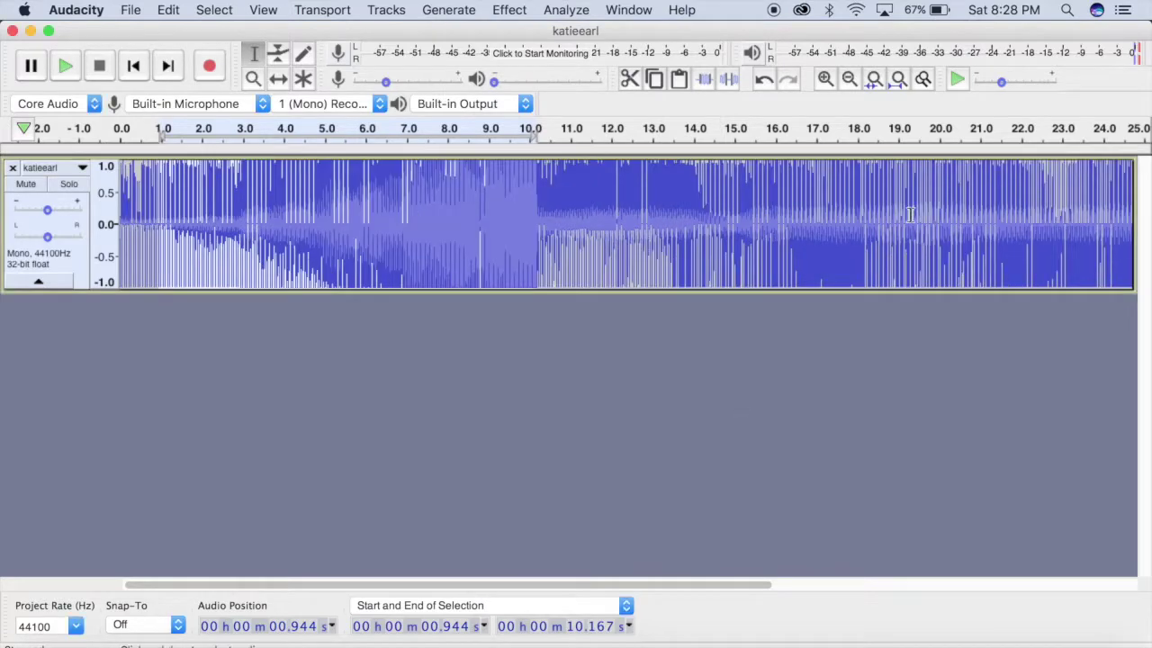
left_click_drag(775, 225, 990, 225)
left_click(509, 10)
left_click(522, 57)
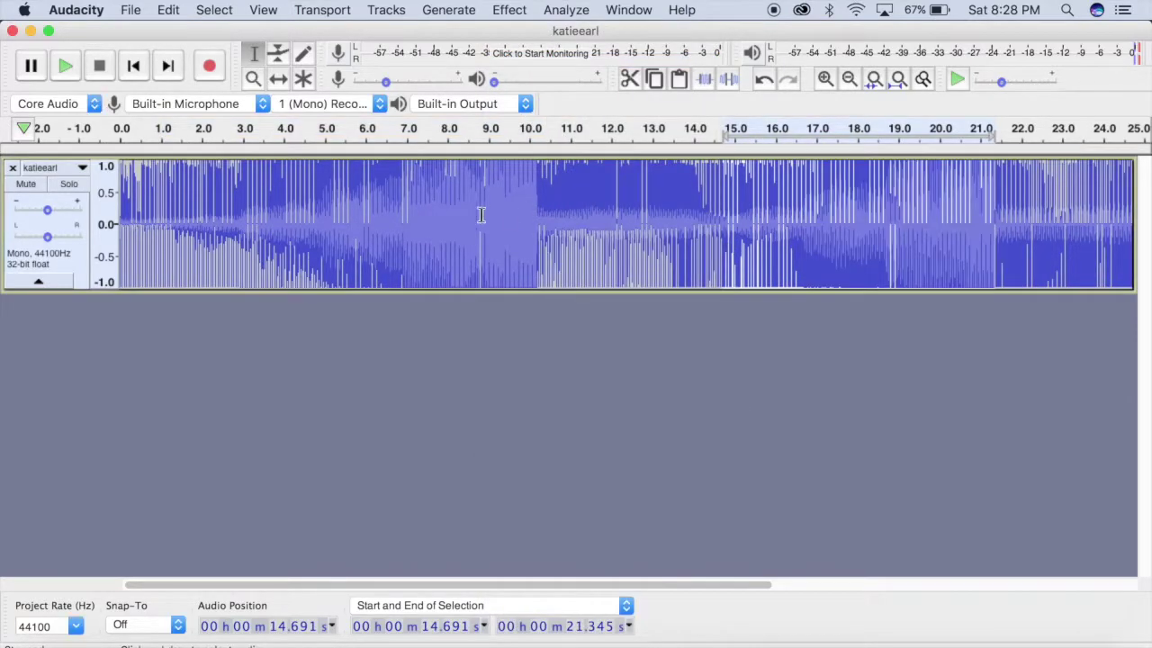
Reverse the stretch from about 7.5 to 18 seconds
left_click_drag(430, 211, 585, 216)
left_click_drag(744, 230, 862, 231)
left_click(509, 10)
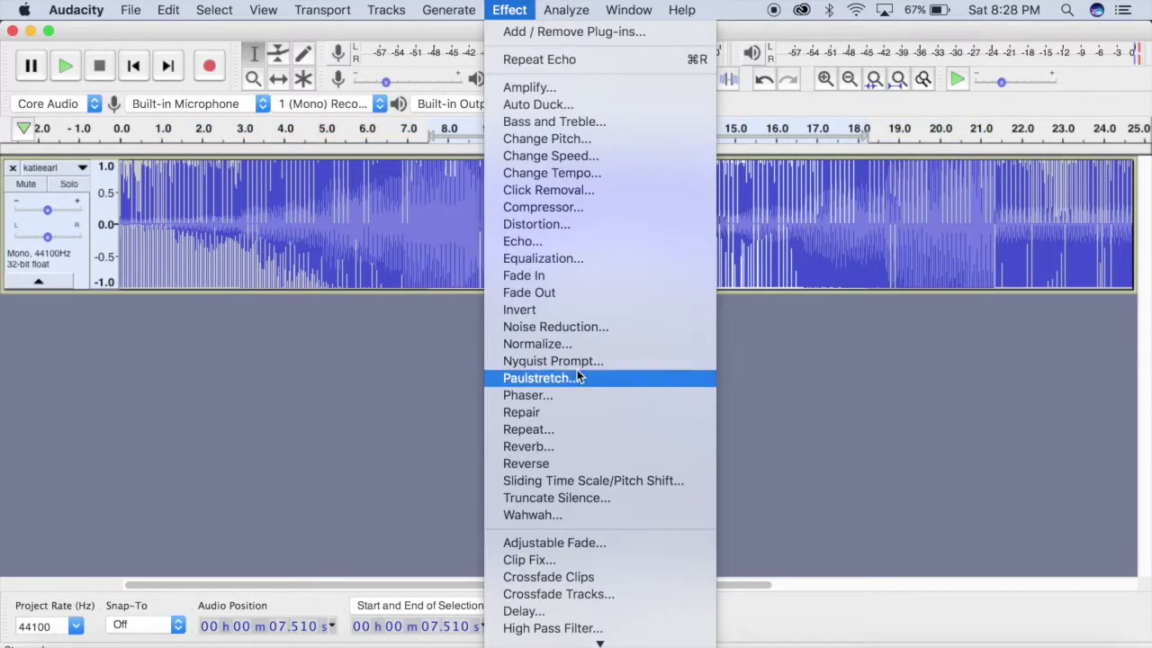
left_click(554, 462)
scroll(828, 250, "right", 5)
scroll(465, 237, "right", 5)
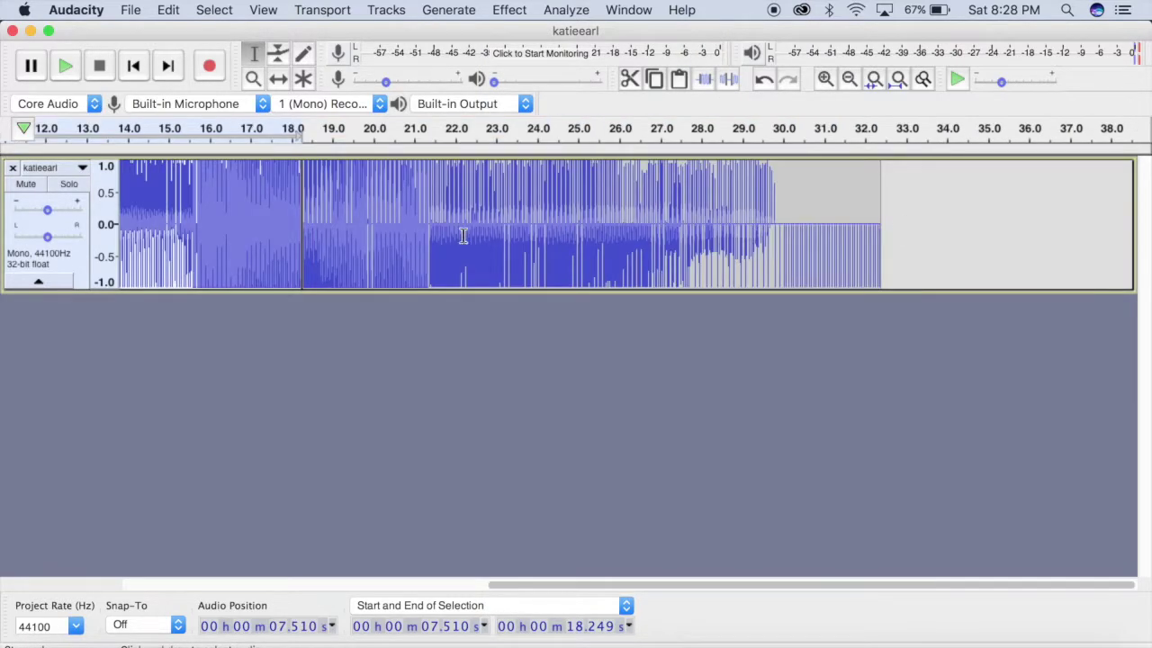
Normalize the stretch from about 20 to 23 seconds to -4 dB
left_click_drag(380, 216, 509, 216)
left_click(509, 10)
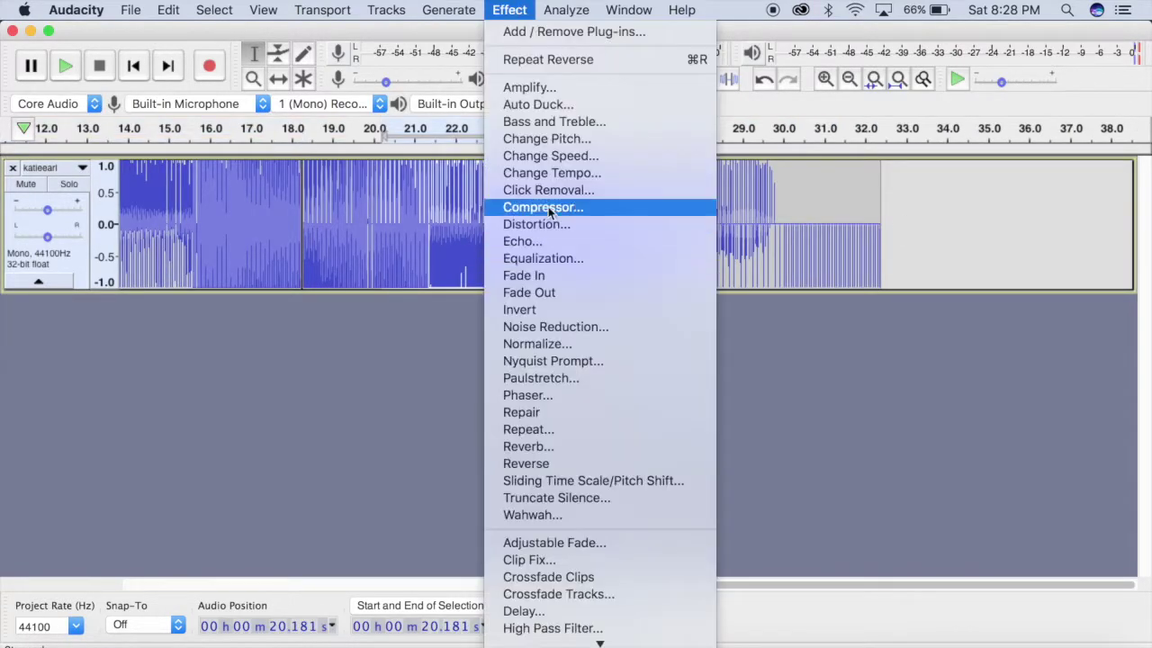
left_click(553, 344)
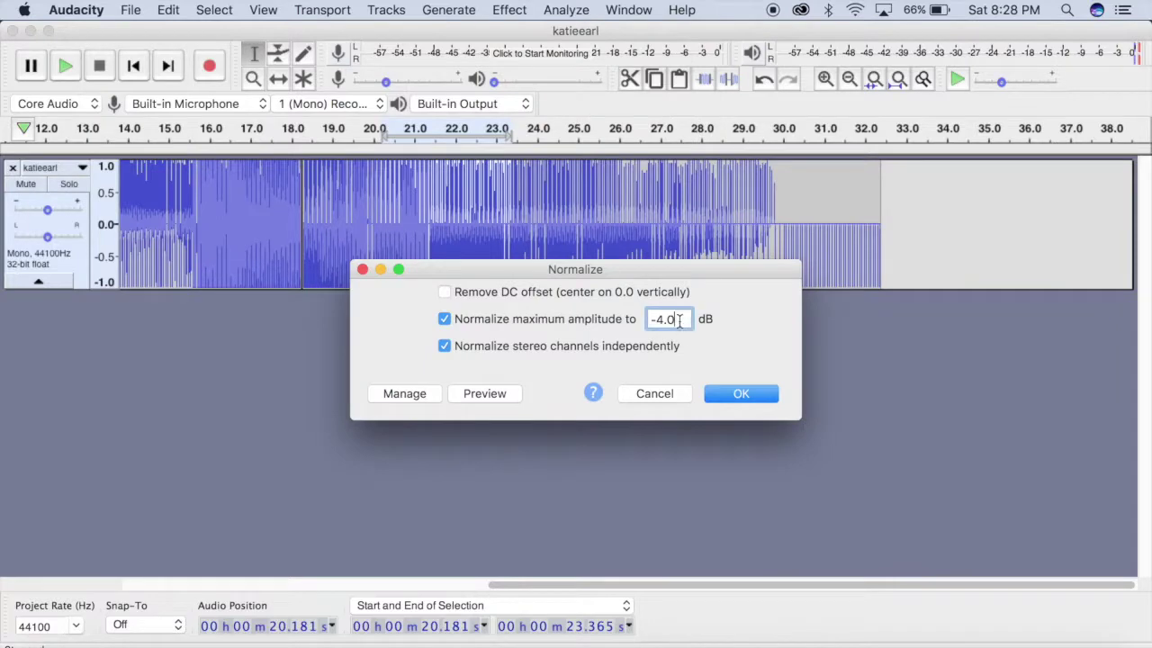
left_click(745, 394)
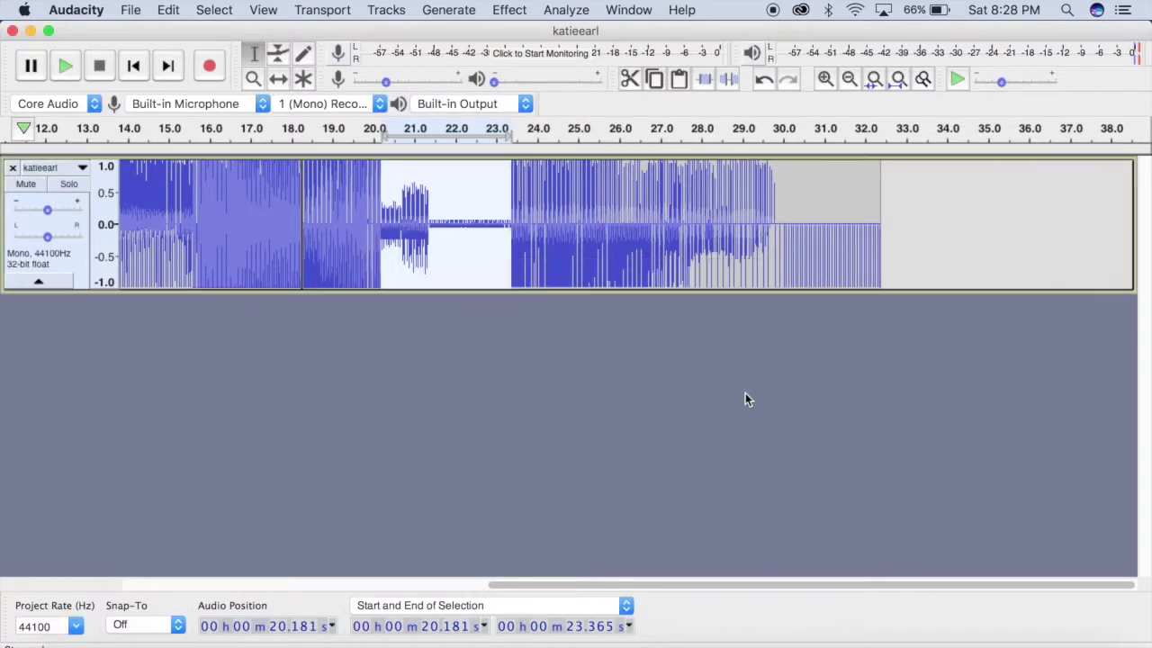
Apply soft clipping distortion to the stretch from about 27 to 31 seconds
left_click_drag(839, 196, 652, 197)
left_click(509, 10)
left_click(566, 233)
left_click(869, 479)
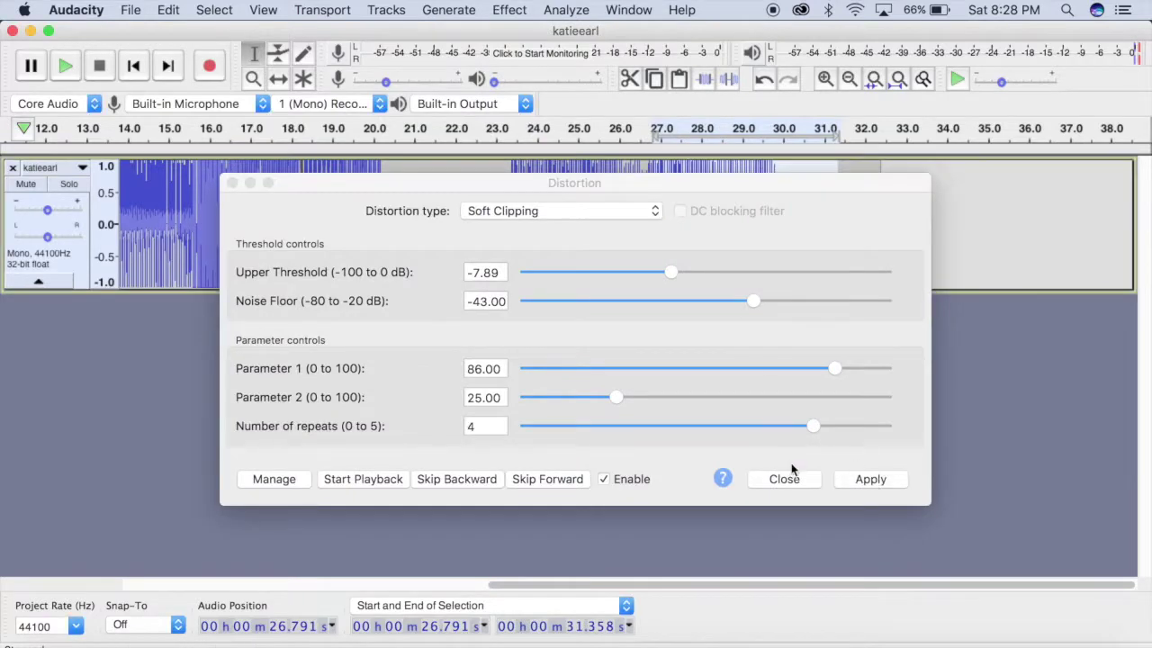
left_click(788, 479)
Apply Clip Fix to the stretch starting at 24.2 seconds
left_click_drag(549, 221, 709, 224)
left_click(510, 10)
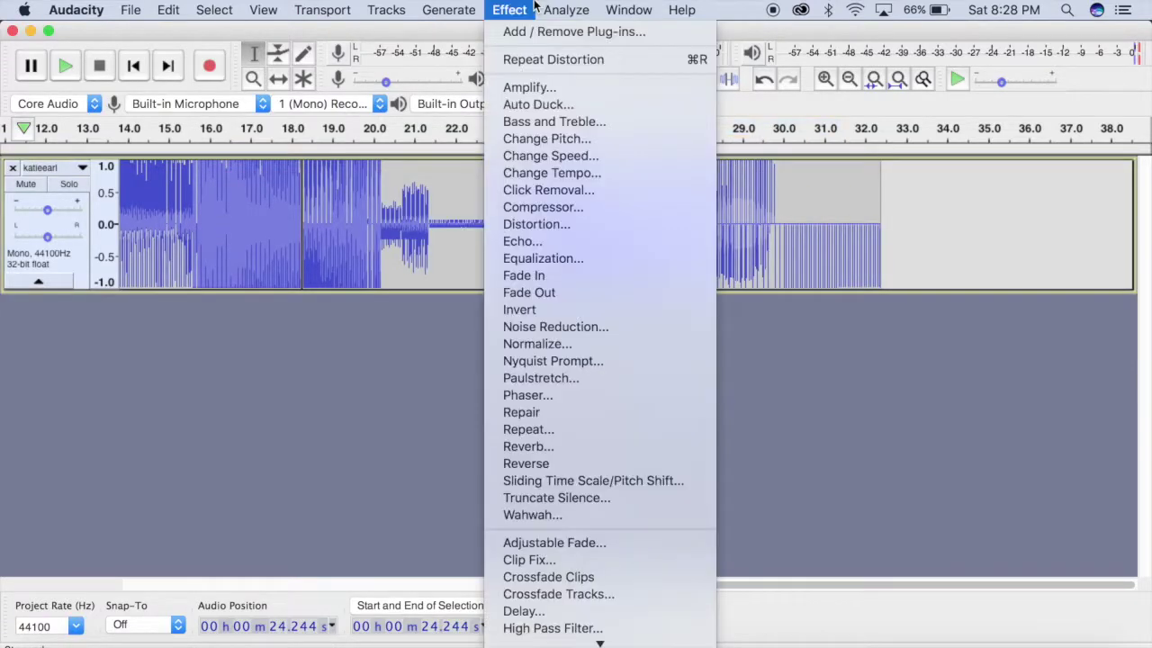
scroll(601, 423, "down", 3)
left_click(601, 422)
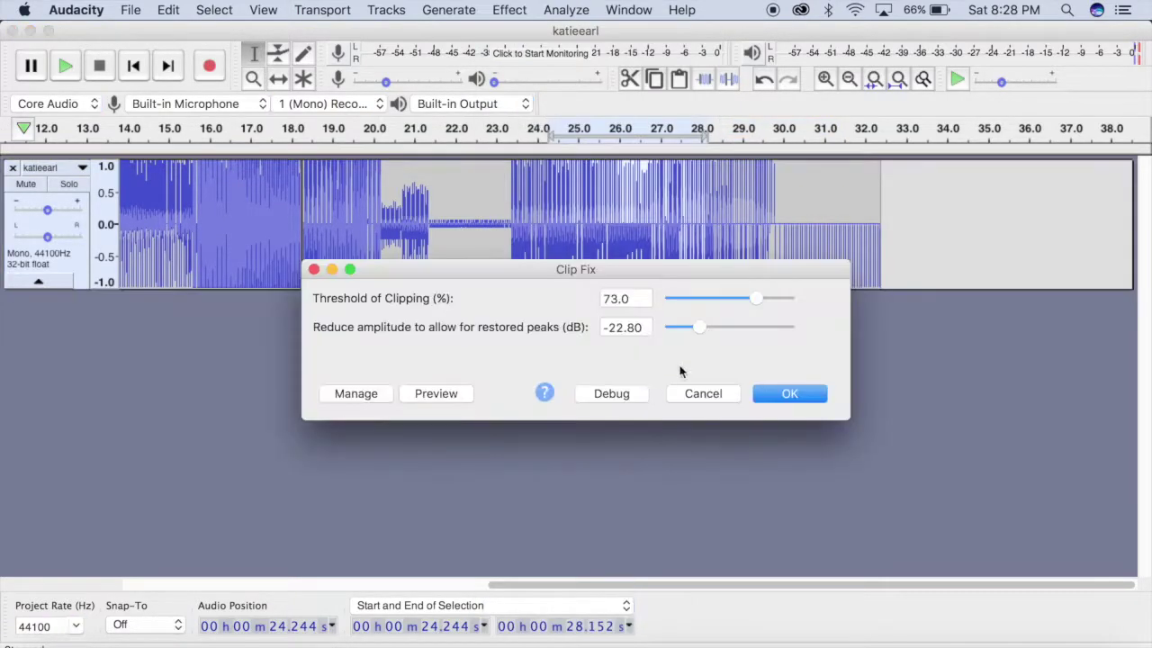
left_click(773, 399)
scroll(361, 212, "left", 5)
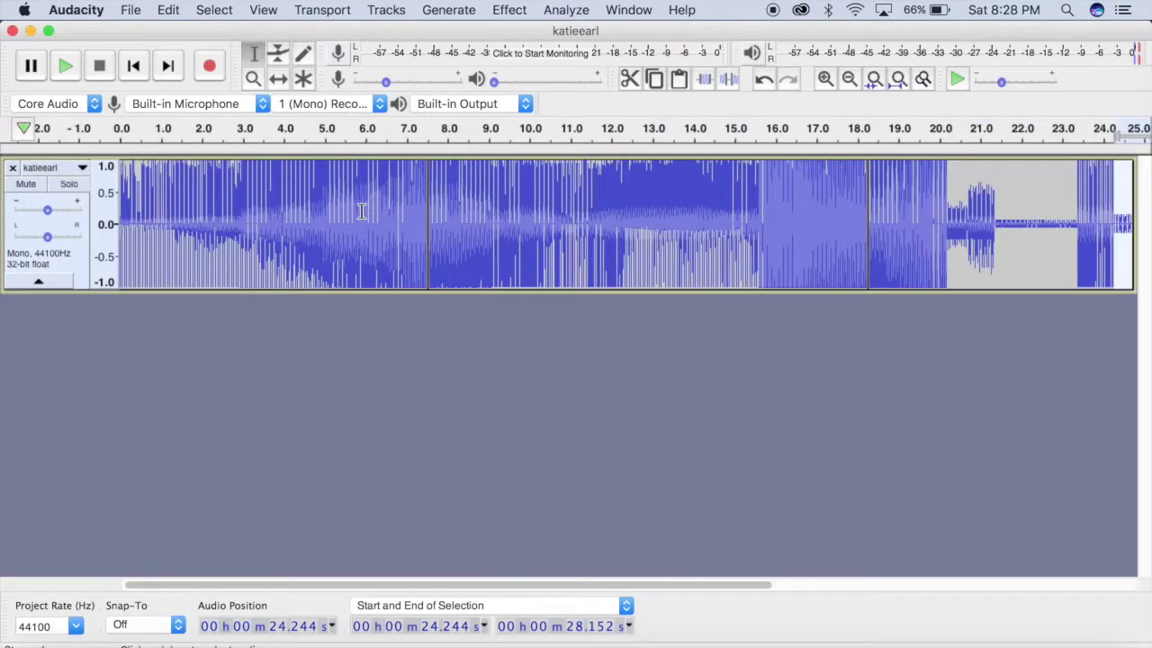
Apply a Bass and Treble change to the stretch from about 2.3 to 4.3 seconds
left_click_drag(216, 193, 297, 192)
left_click(510, 10)
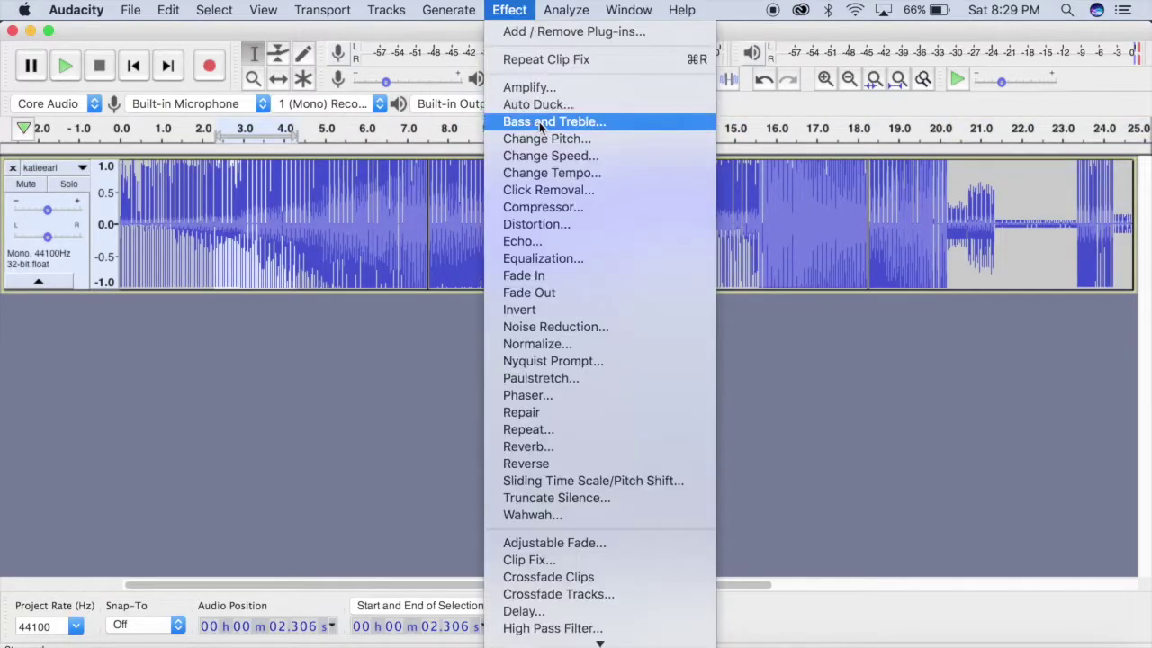
left_click(557, 119)
left_click(870, 445)
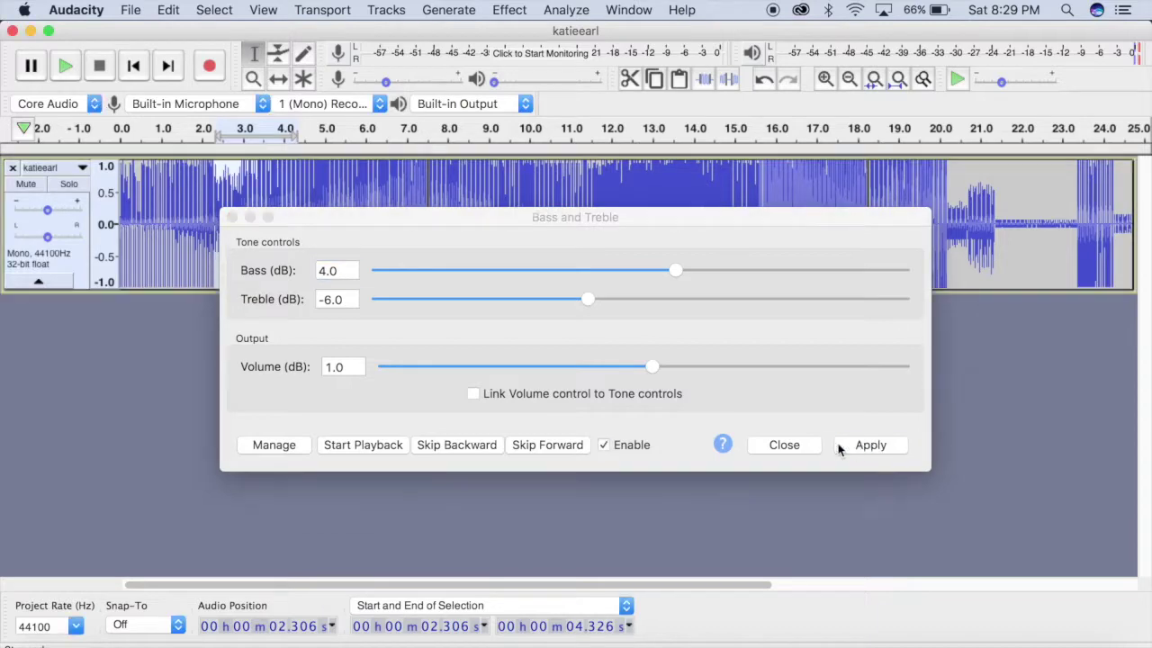
left_click_drag(265, 225, 351, 225)
left_click(510, 10)
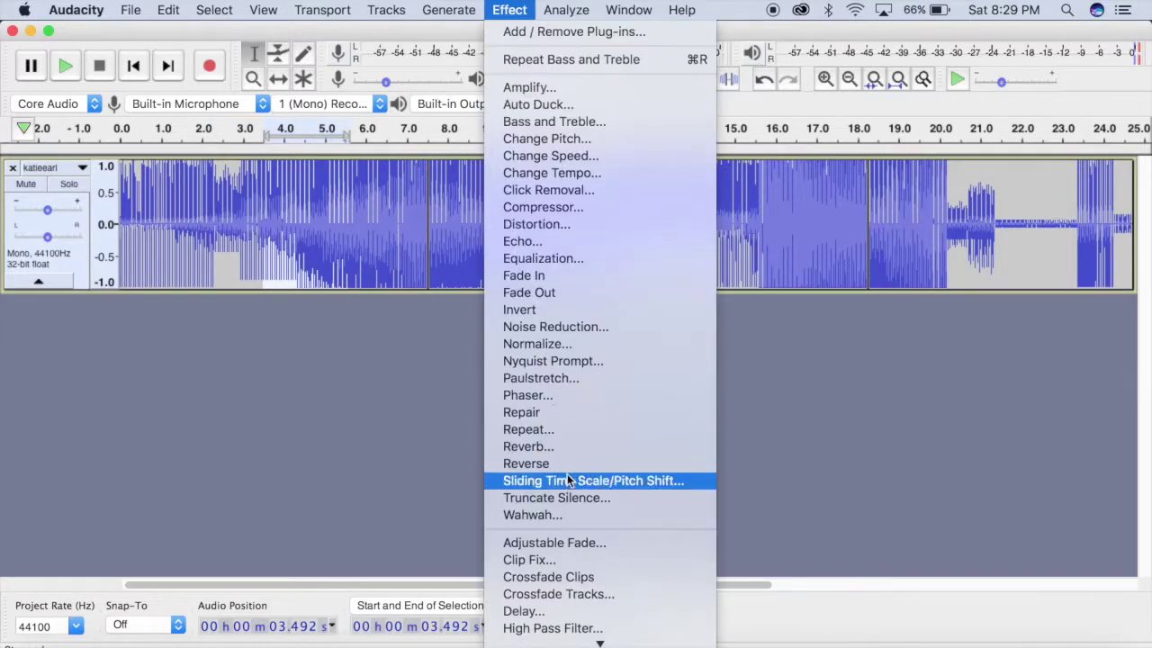
left_click(385, 291)
Reverse short stretches at about 1.6–3.8 s, near 12.3 s and near 10 s
left_click_drag(187, 216, 276, 214)
left_click(504, 9)
left_click(548, 60)
left_click_drag(649, 225, 537, 225)
left_click(510, 10)
left_click(526, 59)
left_click(509, 10)
left_click(510, 10)
left_click(520, 60)
Reverse short stretches near 24, 21, 24.5 and 27.8 seconds
scroll(798, 196, "right", 5)
left_click(509, 10)
left_click(520, 60)
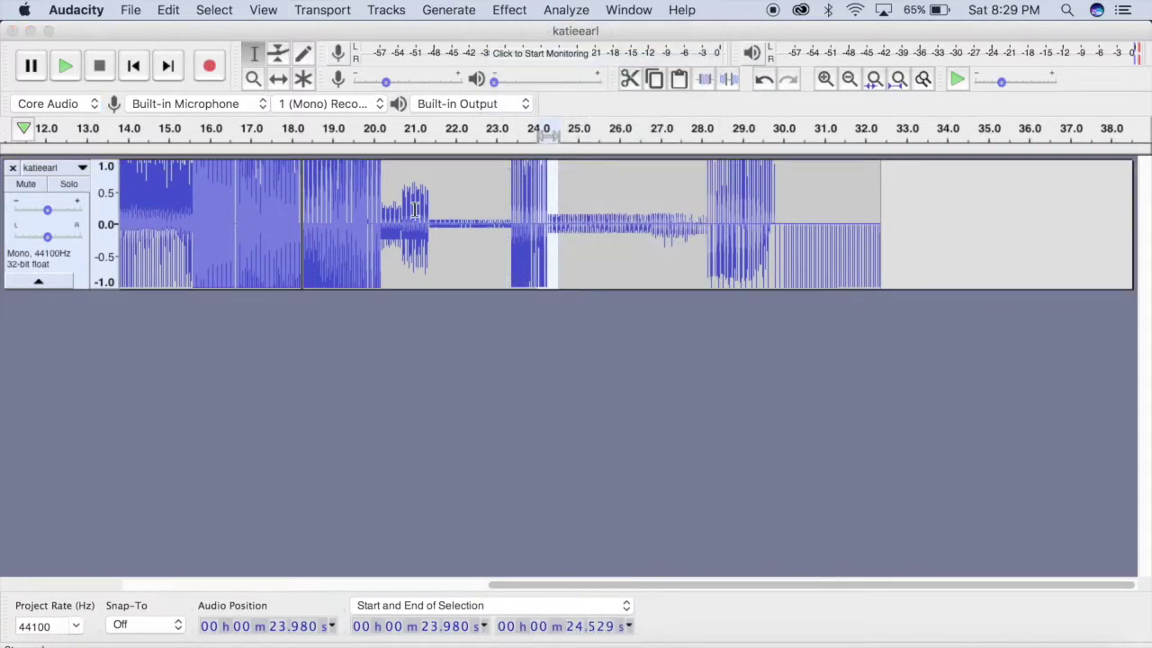
left_click_drag(416, 209, 433, 209)
left_click(509, 10)
left_click(520, 61)
left_click_drag(557, 223, 567, 223)
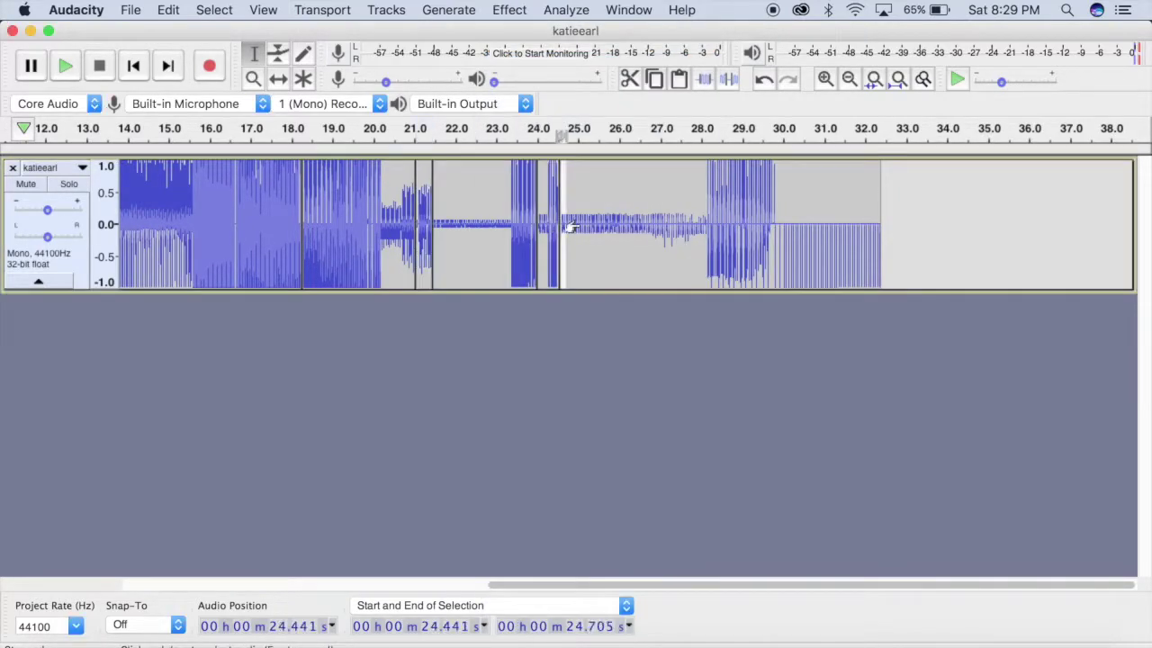
left_click(510, 10)
left_click(520, 61)
left_click_drag(695, 225, 718, 225)
left_click(509, 10)
left_click(536, 60)
left_click(705, 220)
left_click(131, 10)
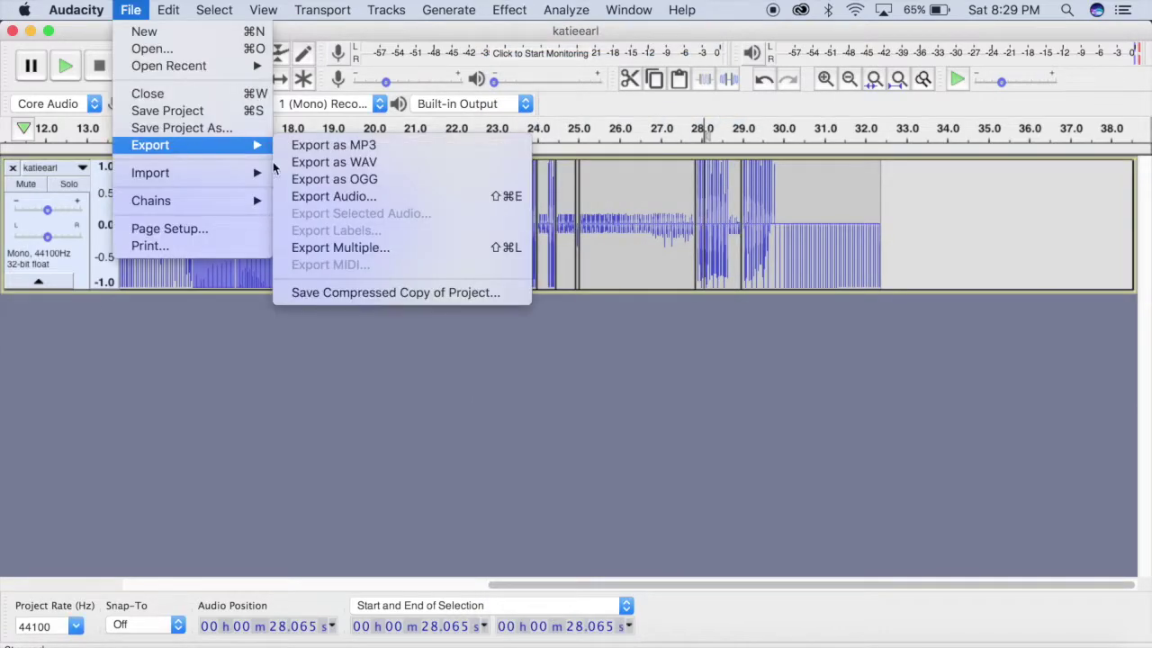
left_click(334, 196)
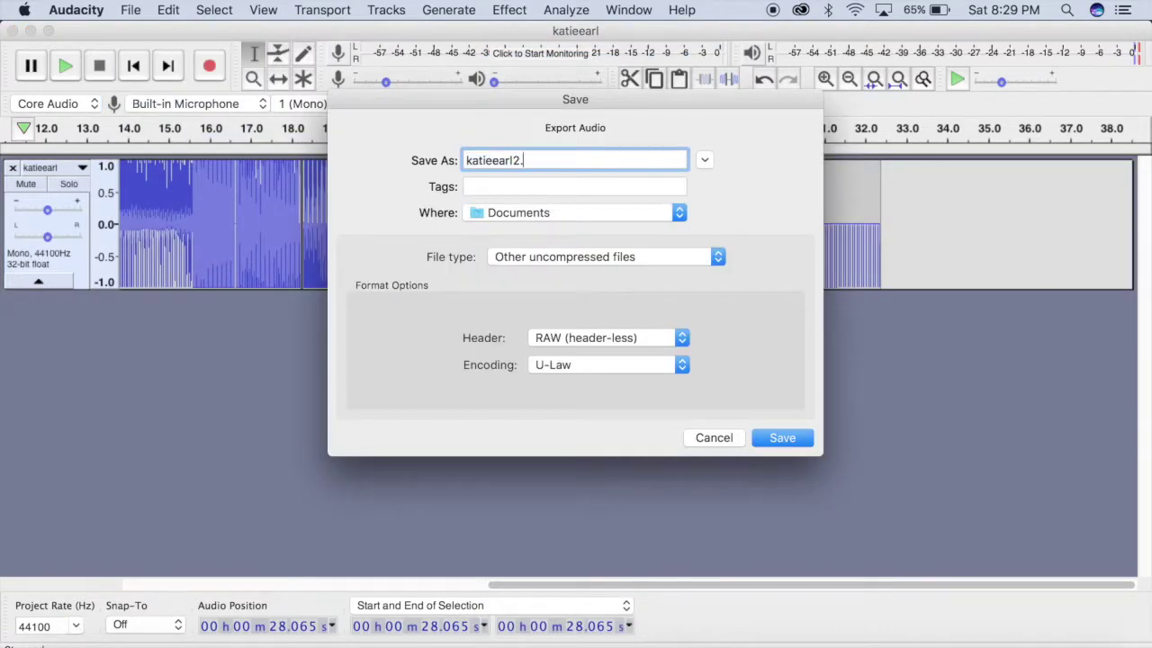
type("p")
key("Return")
key("Return")
key("Return")
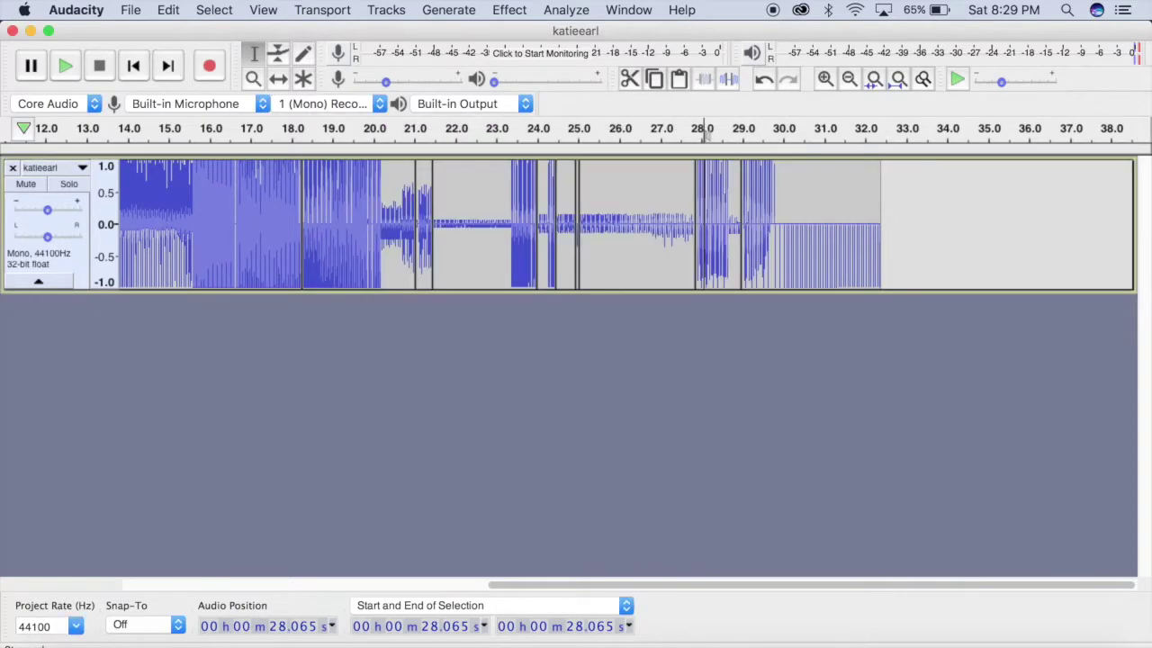
left_click(164, 10)
left_click(171, 43)
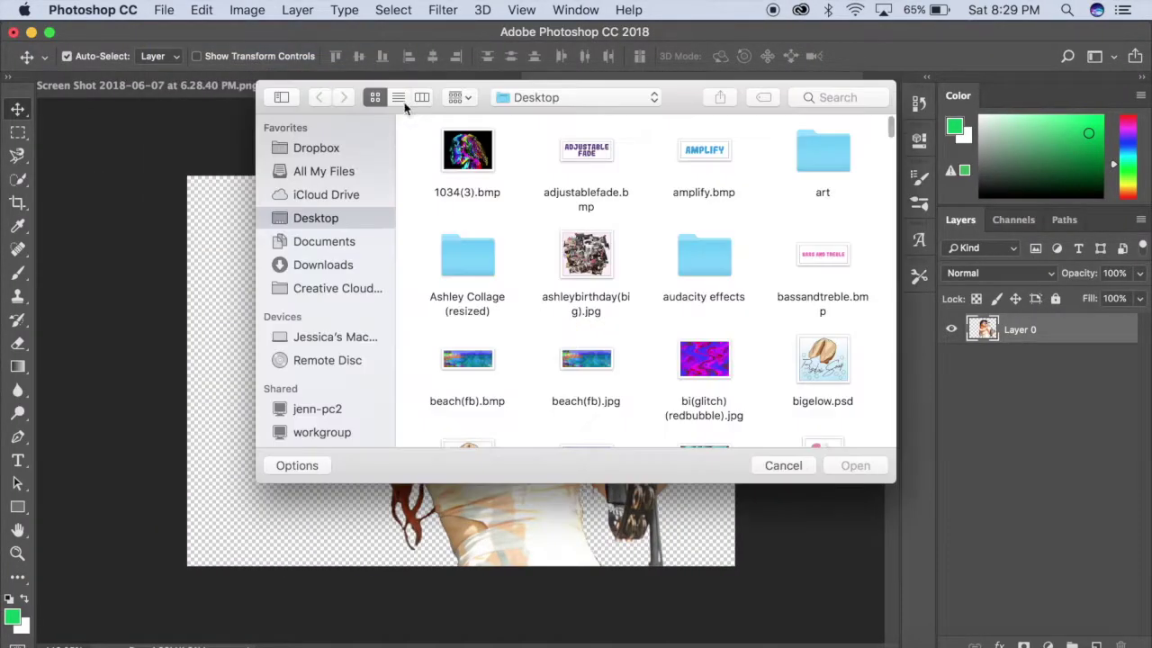
scroll(630, 297, "down", 2)
double_click(753, 325)
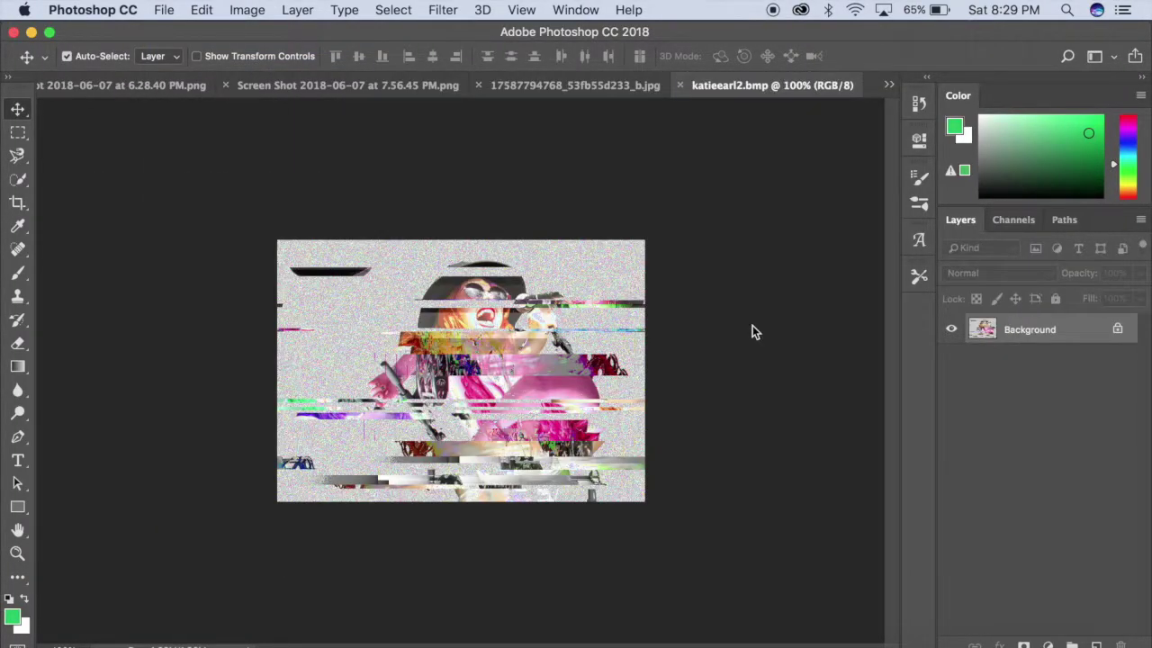
scroll(584, 316, "up", 3)
scroll(584, 317, "down", 1)
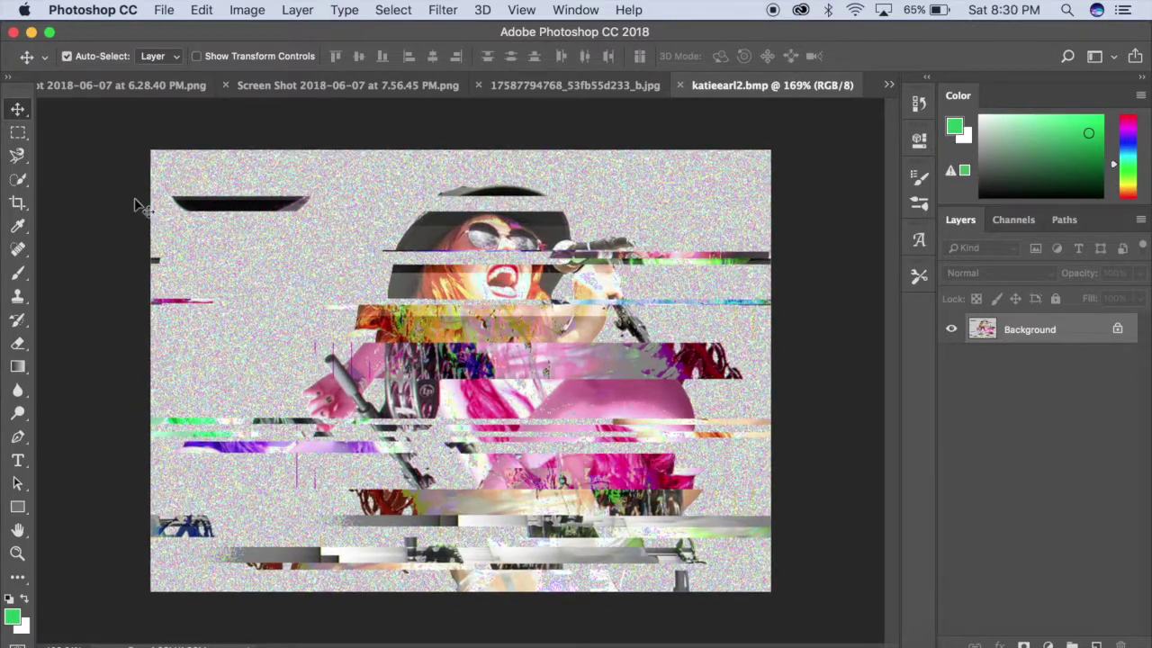
Erase a trial white swath from the top-left corner, then undo the eraser stroke
left_click(17, 343)
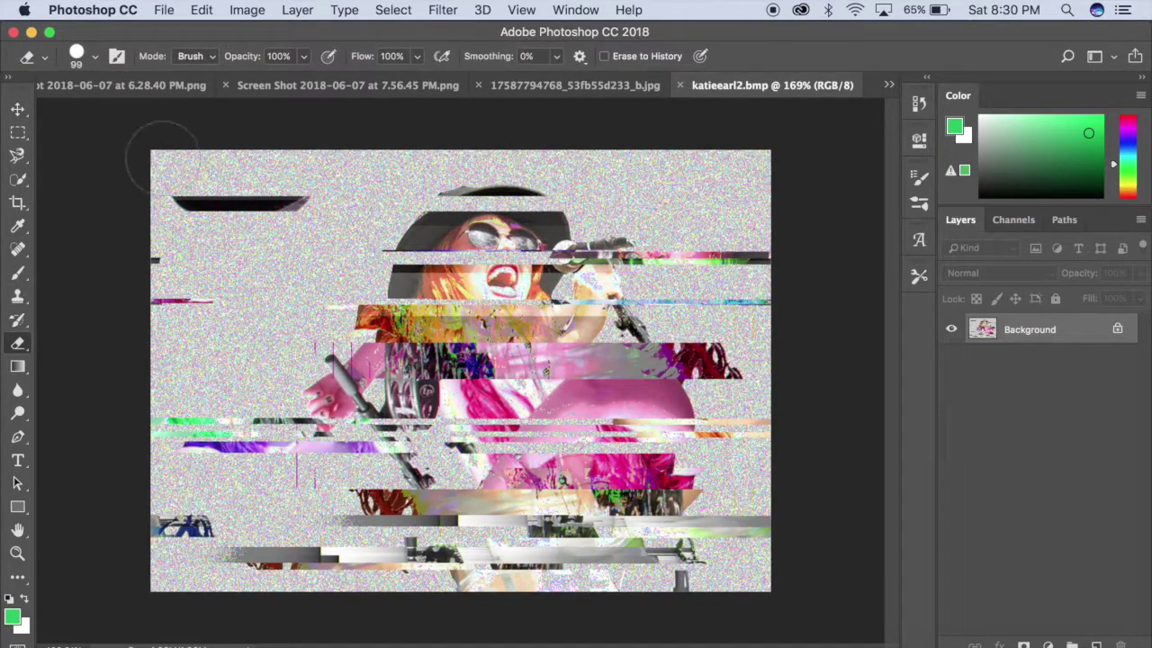
left_click_drag(162, 155, 314, 256)
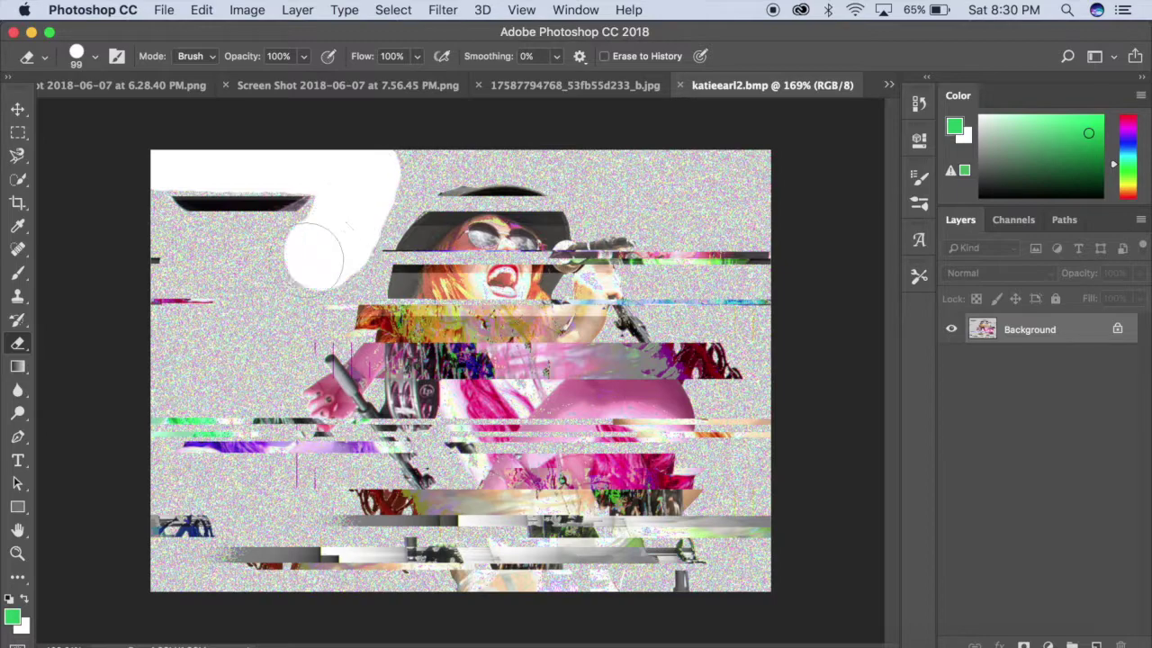
left_click_drag(314, 257, 149, 370)
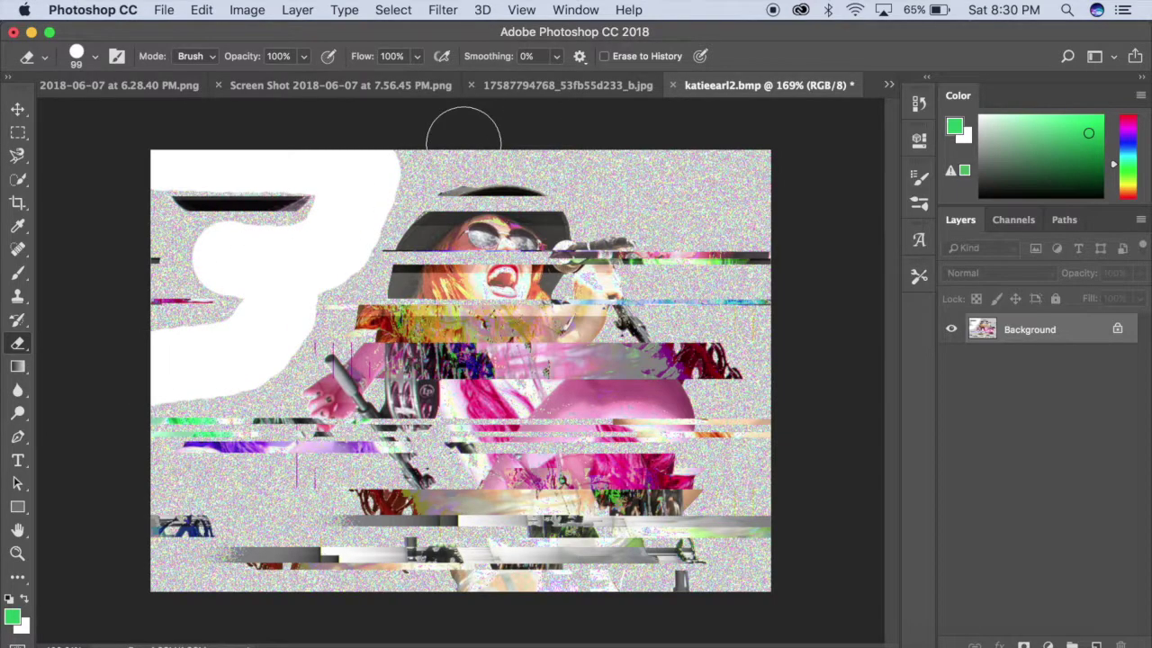
left_click(200, 9)
left_click(261, 31)
left_click(17, 109)
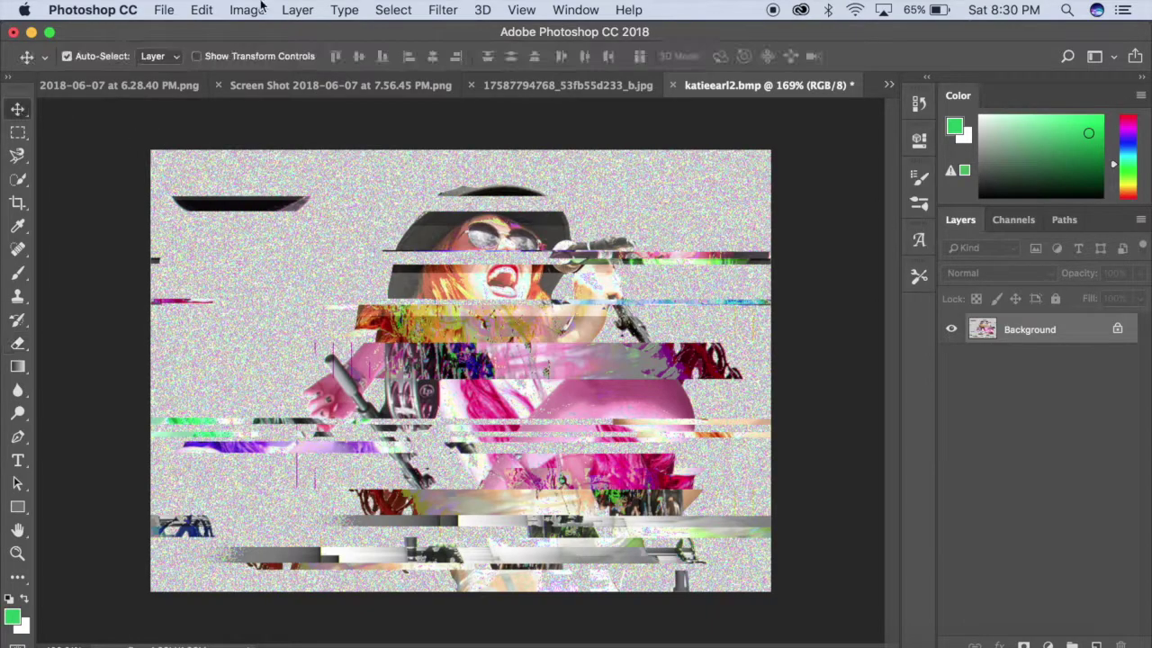
Shift the glitched image's hue toward purple-blue and slightly boost its saturation
left_click(246, 9)
mouse_move(842, 219)
left_mouse_down()
mouse_move(861, 207)
mouse_move(927, 216)
mouse_move(777, 214)
left_mouse_up()
left_click_drag(825, 245, 859, 257)
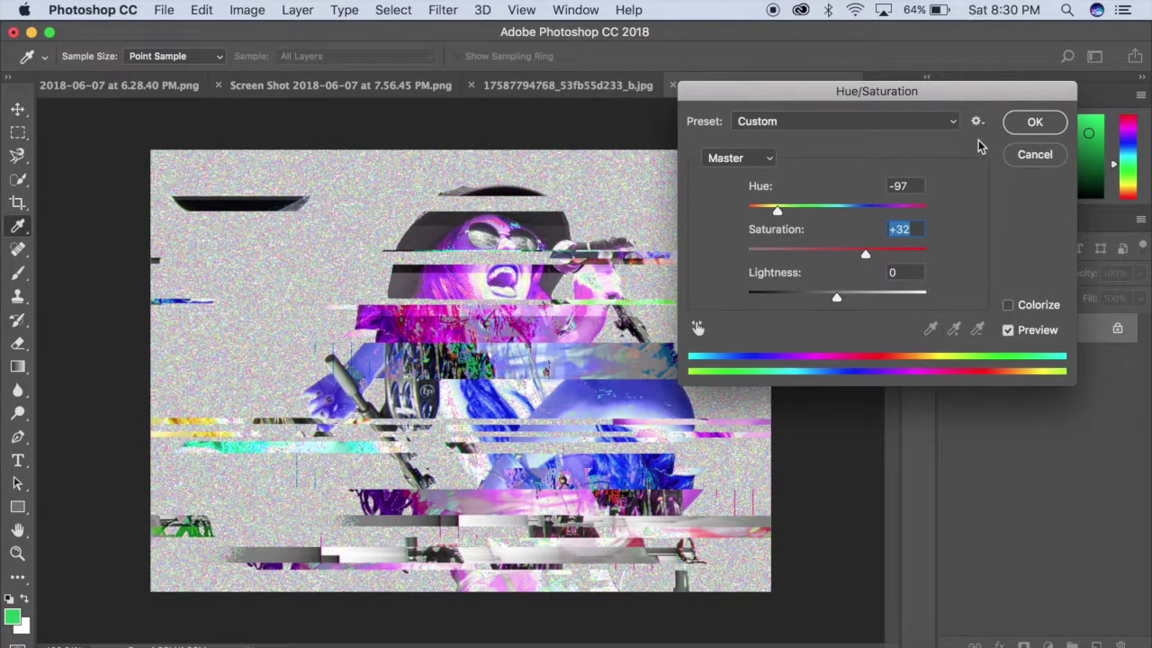
key("Return")
left_click(1117, 330)
Raise the glitched photo's vibrance with the Vibrance adjustment
left_click(247, 10)
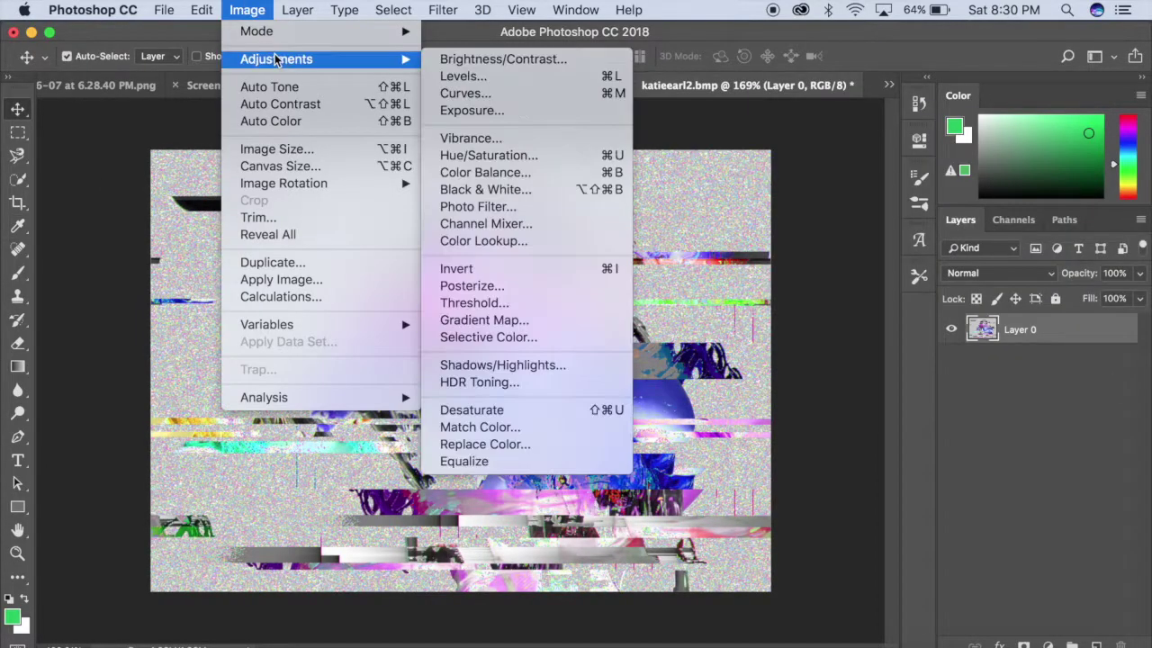
left_click(468, 141)
left_click_drag(719, 106, 740, 109)
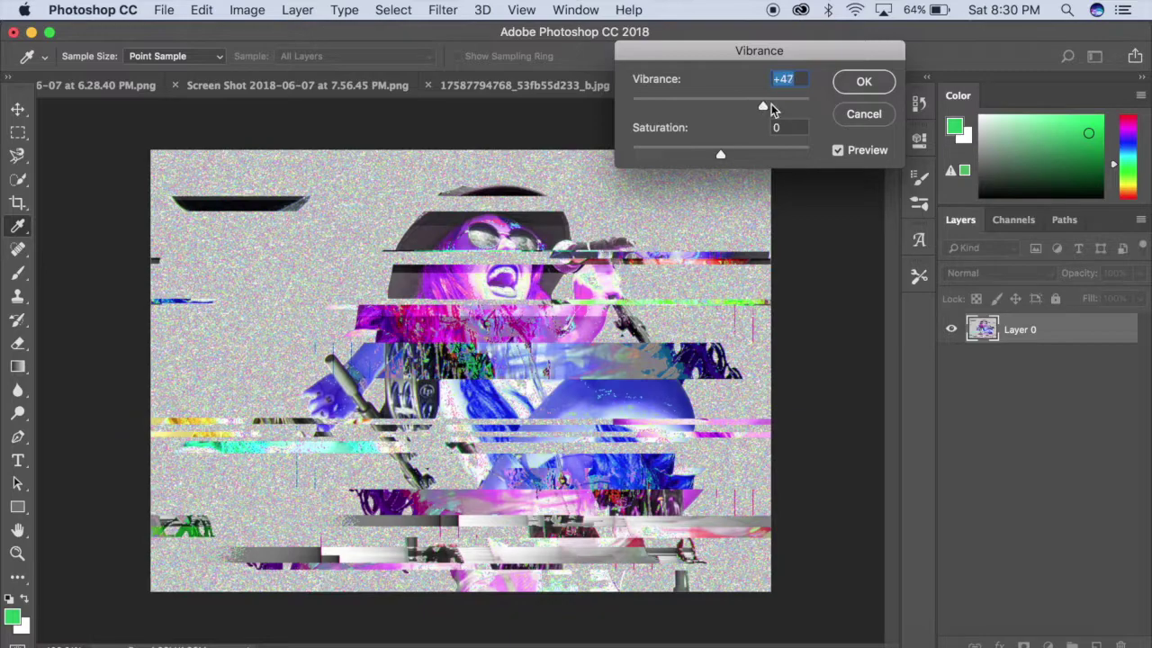
left_click(857, 82)
In Channel Mixer's Blue output, reduce green, add red, and lower the constant
left_click(247, 10)
mouse_move(276, 58)
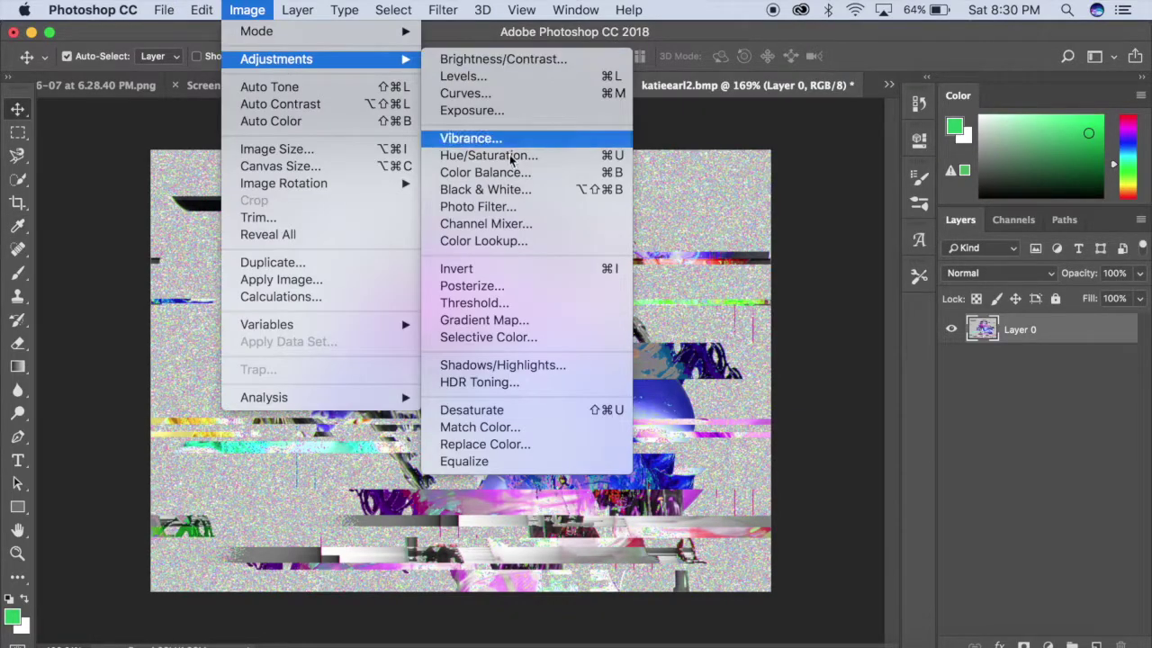
left_click(511, 225)
left_click(702, 87)
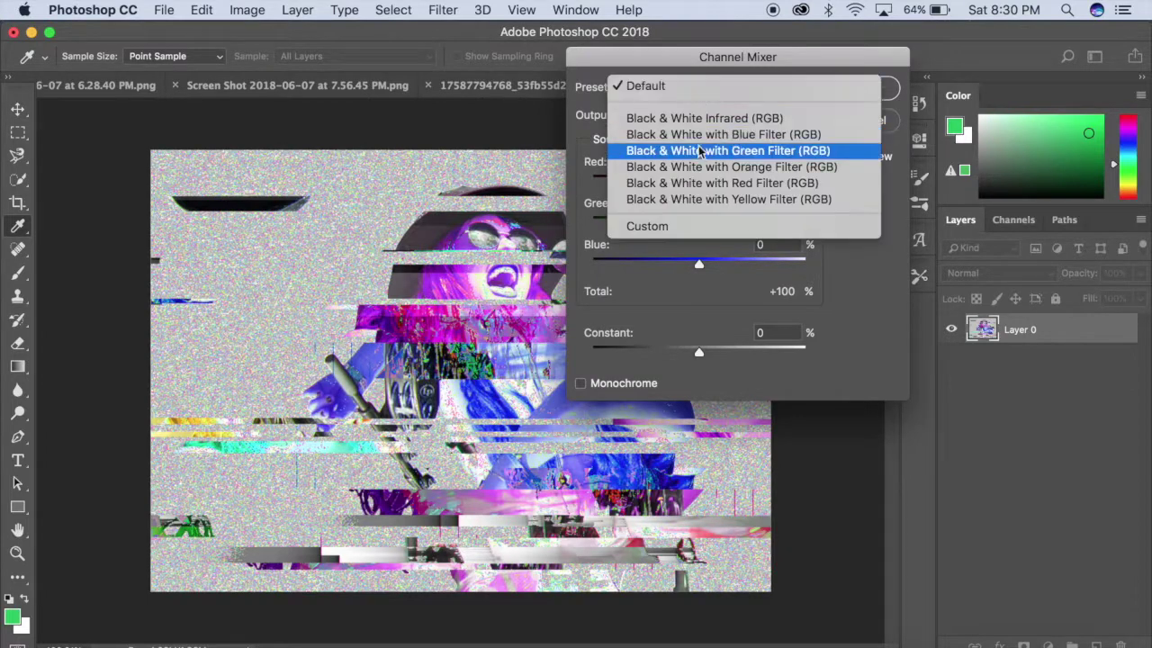
key("Escape")
left_click(691, 115)
left_click(687, 147)
left_click_drag(699, 222, 681, 224)
left_click_drag(698, 180, 703, 181)
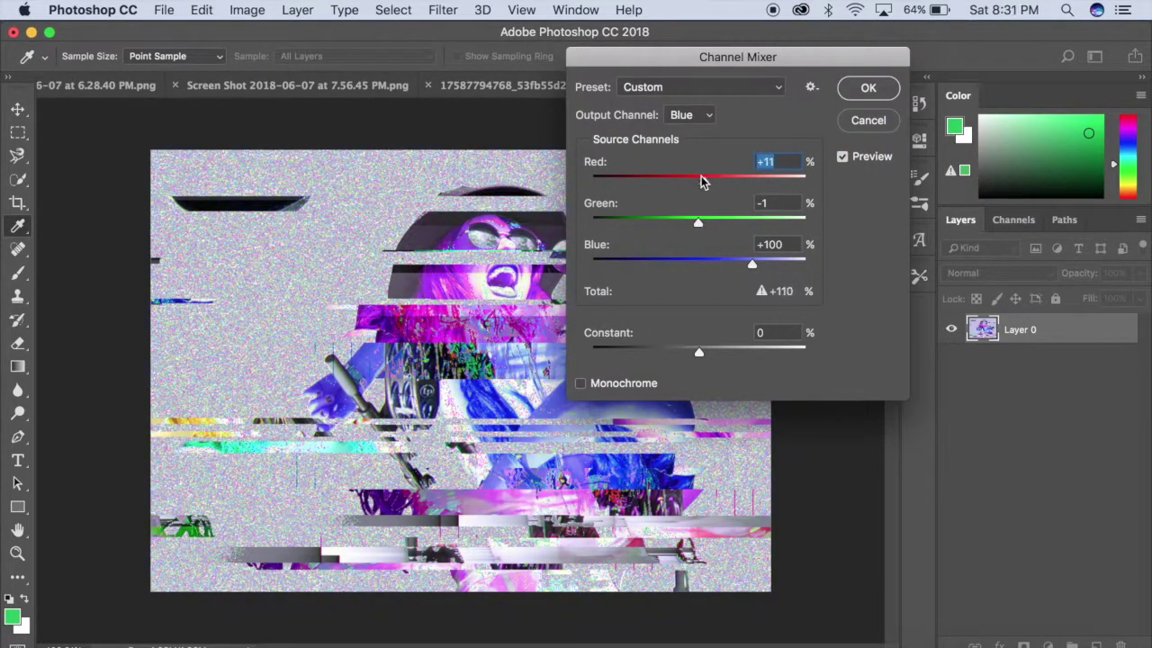
left_click_drag(746, 264, 743, 267)
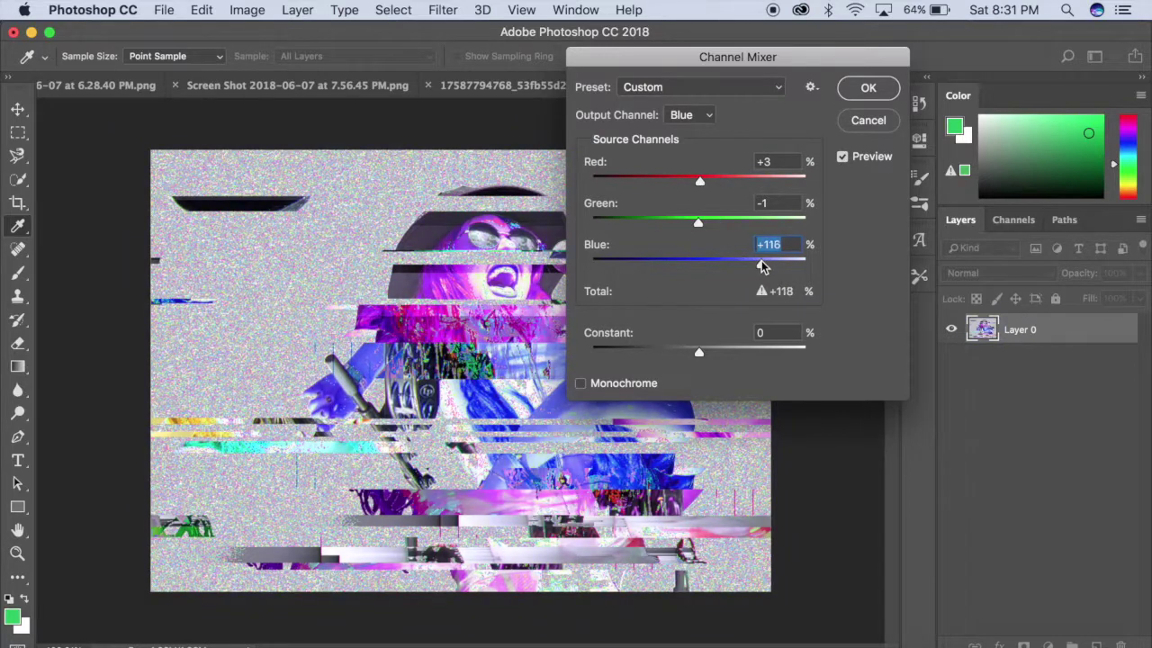
left_click_drag(714, 354, 693, 355)
left_click(869, 90)
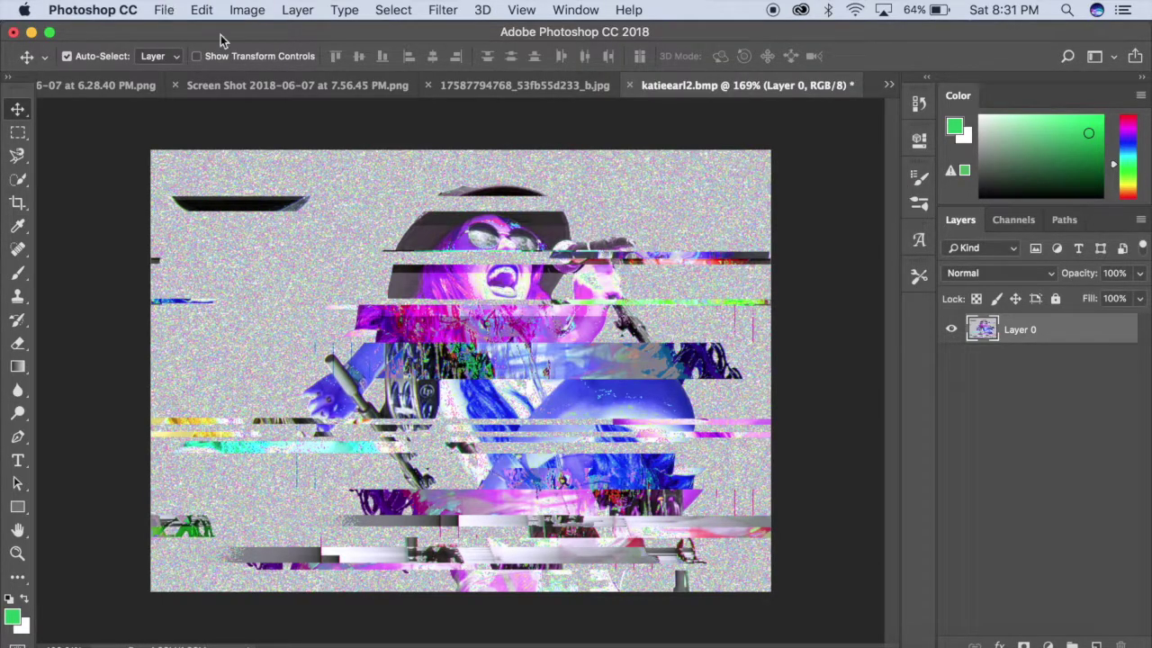
left_click(525, 84)
Copy the singer cutout and paste it into the glitched katieearl2 image
left_click(201, 10)
left_click(247, 143)
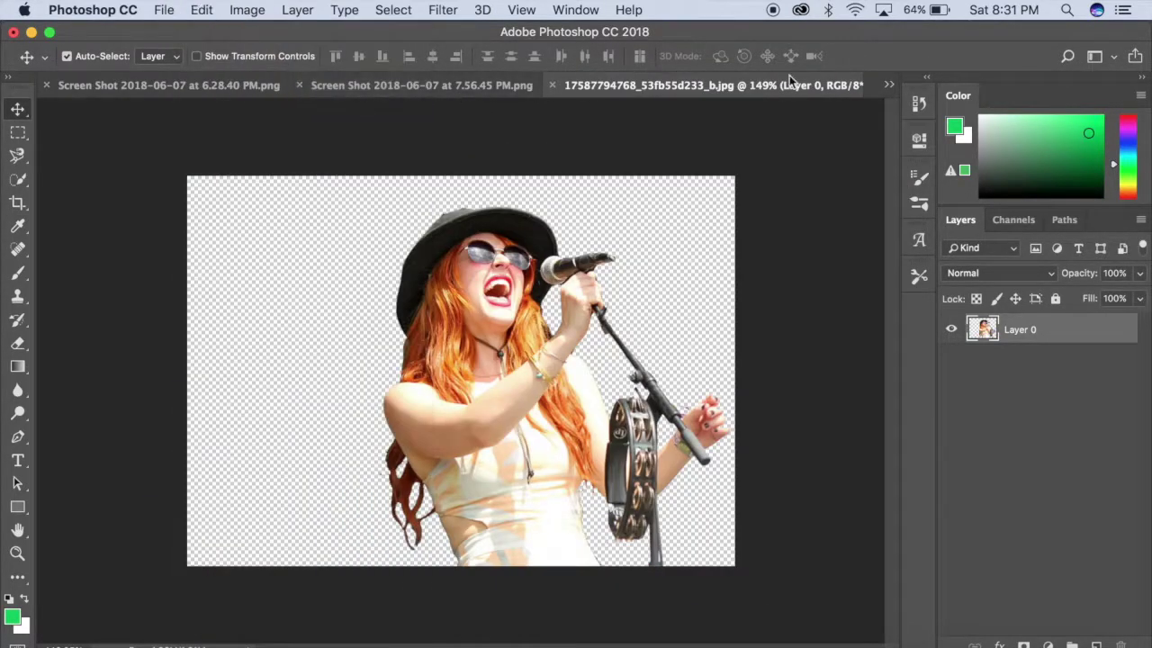
left_click(889, 84)
left_click(912, 156)
left_click(201, 10)
left_click(217, 172)
Offset the pasted singer to the left and set its layer opacity to 45%
mouse_move(414, 387)
left_mouse_down()
mouse_move(504, 400)
mouse_move(302, 396)
mouse_move(327, 417)
left_mouse_up()
type("45")
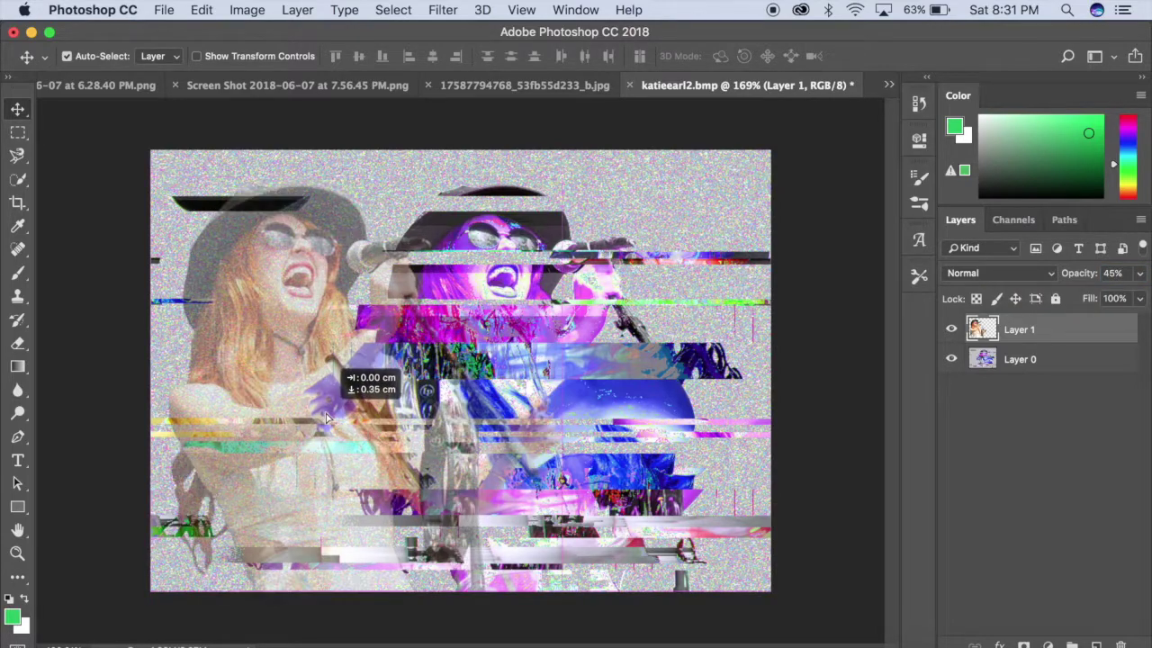
left_click_drag(326, 417, 326, 418)
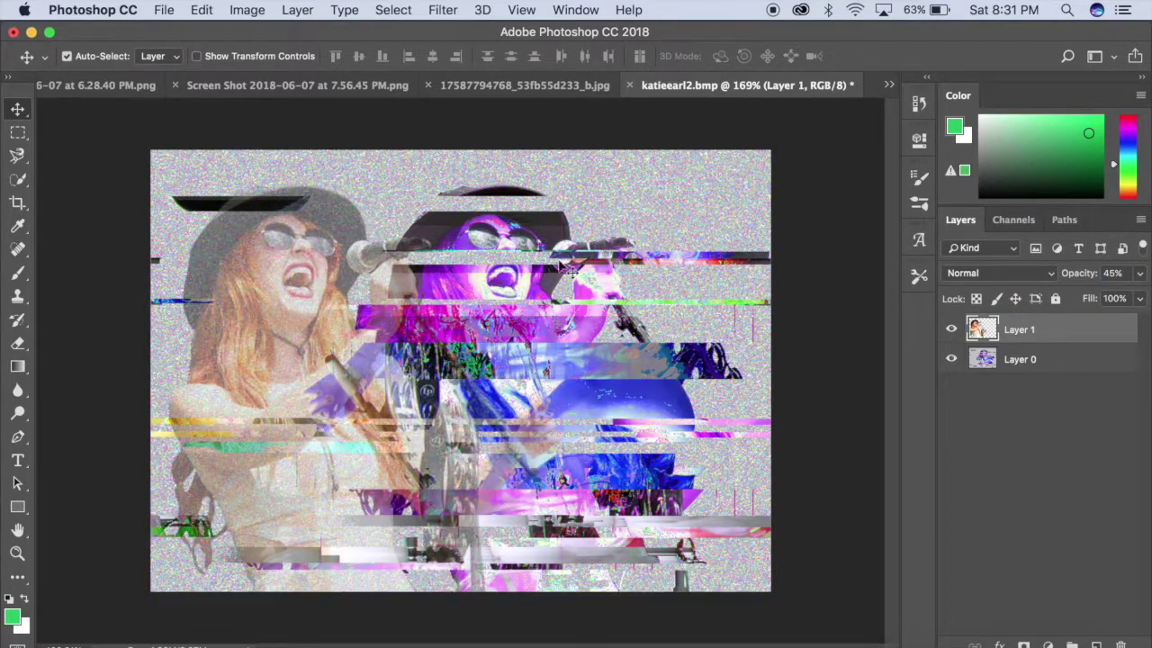
right_click(1061, 338)
left_click(941, 414)
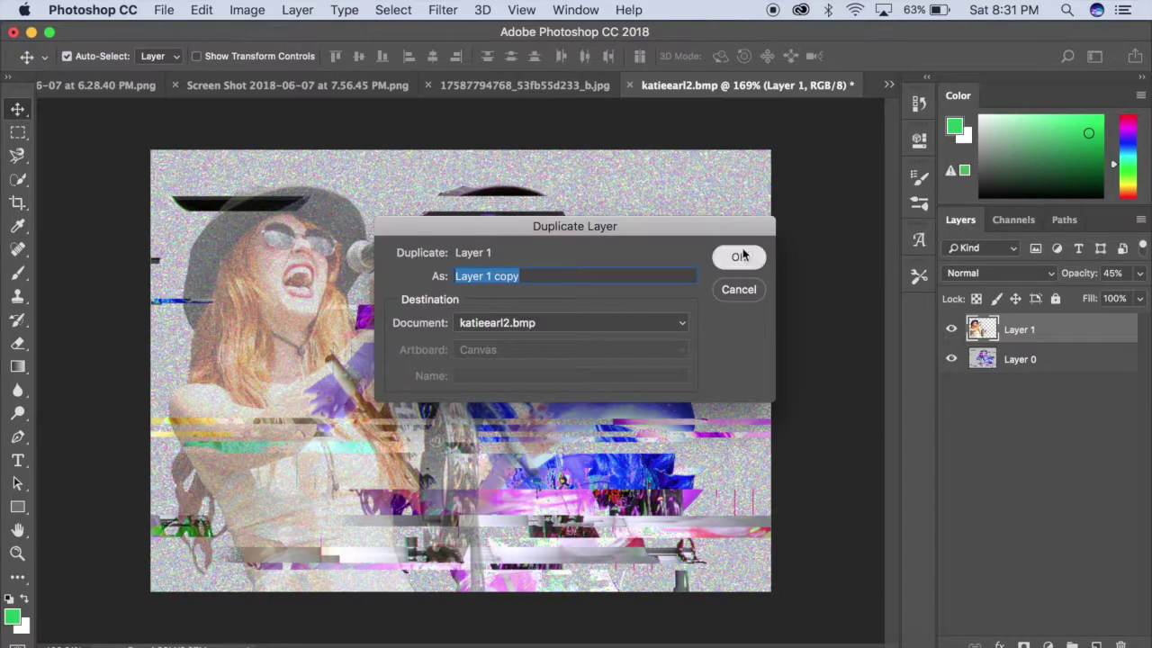
Duplicate the singer layer, shift the copy's hue to green, and offset it
left_click(746, 254)
left_click(246, 10)
left_click(566, 155)
left_click_drag(836, 208, 906, 210)
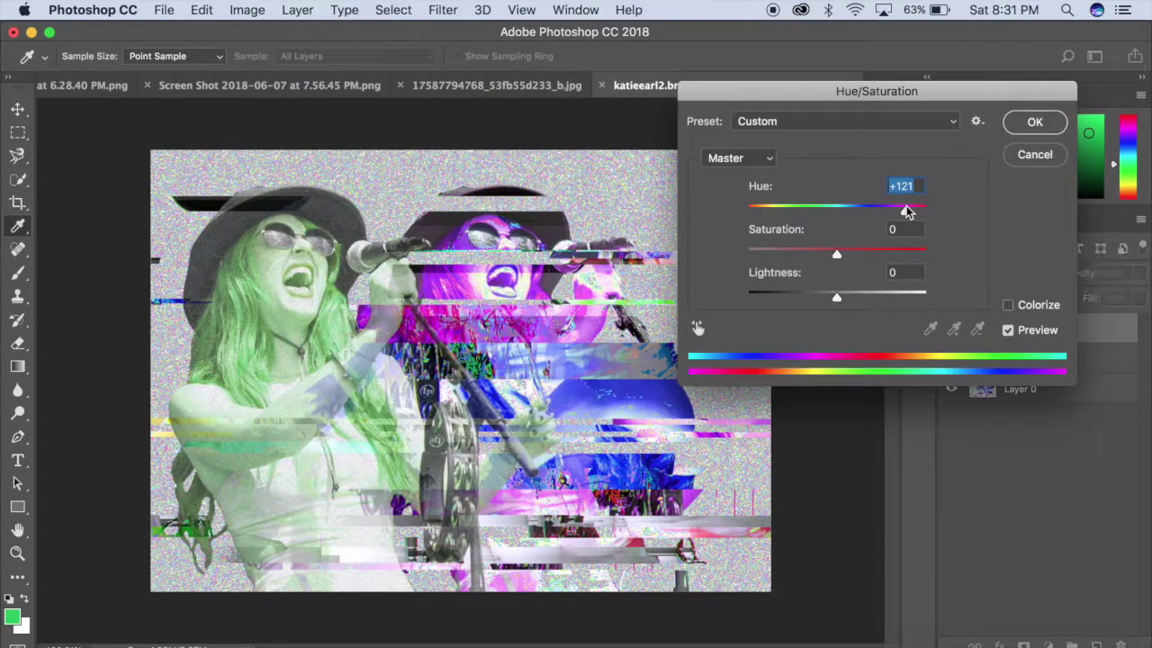
left_click(1036, 122)
key("v")
mouse_move(344, 471)
left_mouse_down()
mouse_move(314, 418)
mouse_move(504, 414)
mouse_move(304, 404)
left_mouse_up()
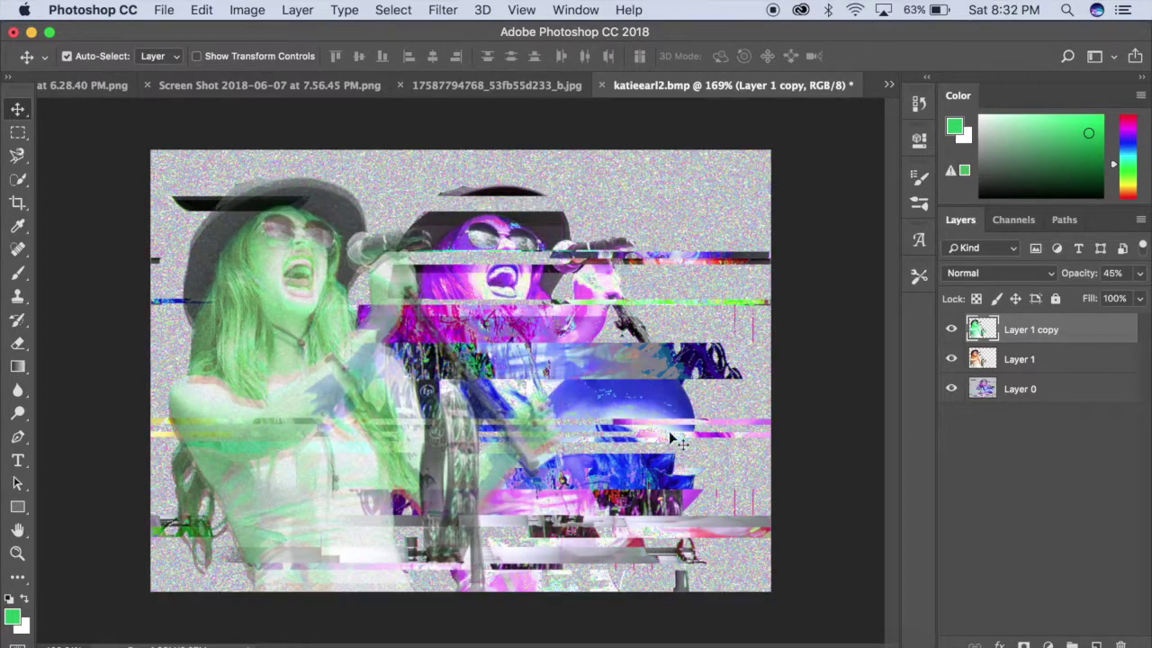
Duplicate the green copy, recolour it a more saturated yellow-green, and offset it
right_click(1065, 330)
left_click(915, 408)
left_click(740, 258)
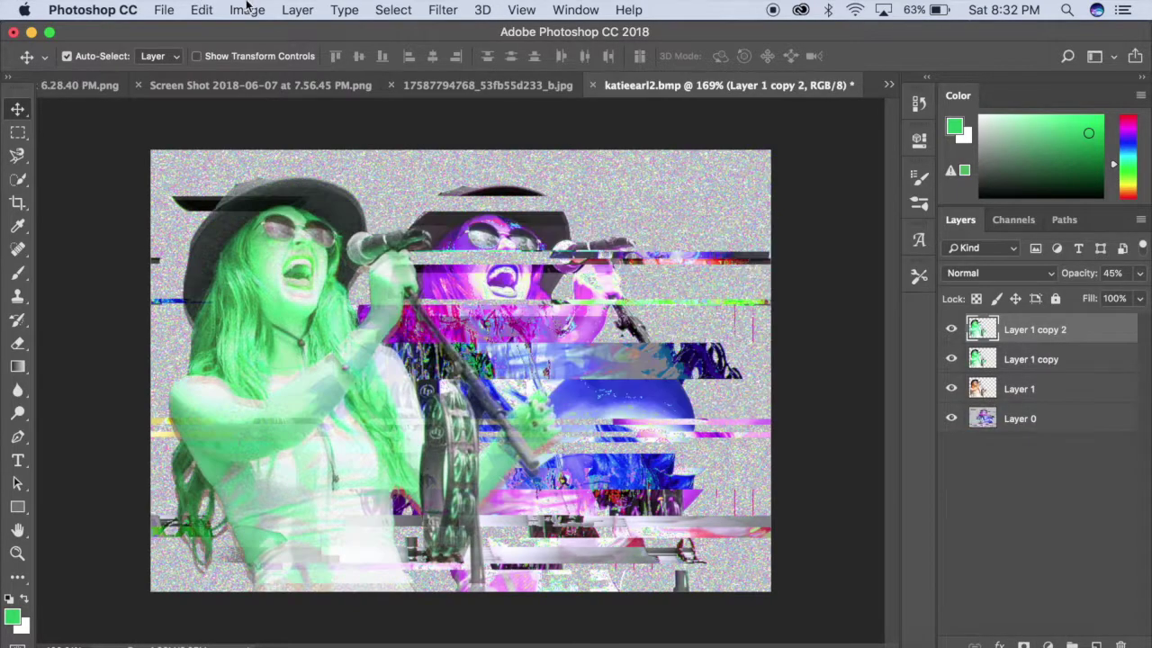
left_click(247, 9)
left_click(489, 155)
left_click_drag(894, 210, 890, 209)
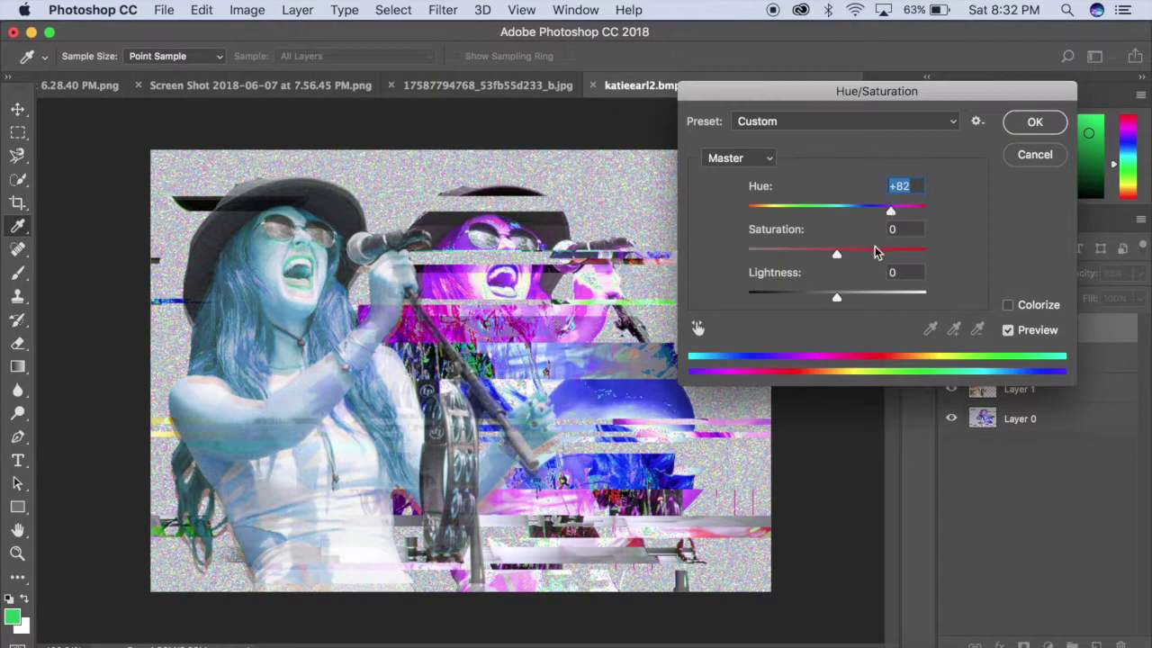
left_click_drag(873, 250, 913, 252)
left_click(768, 212)
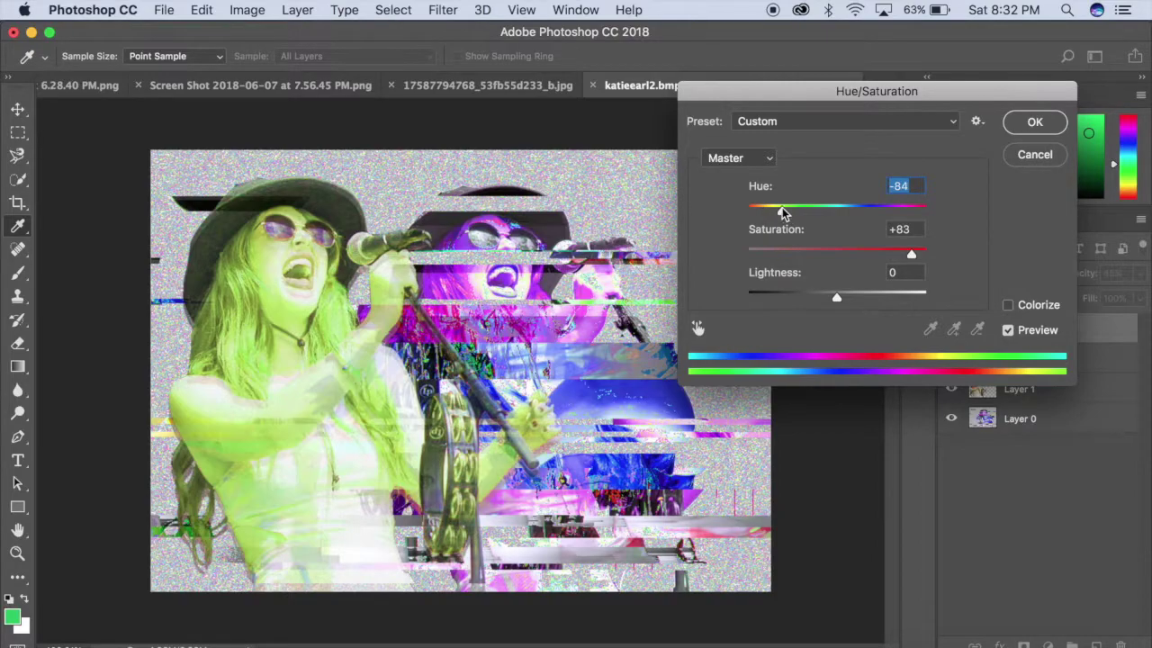
left_click(1034, 123)
key("v")
left_click_drag(312, 449, 292, 447)
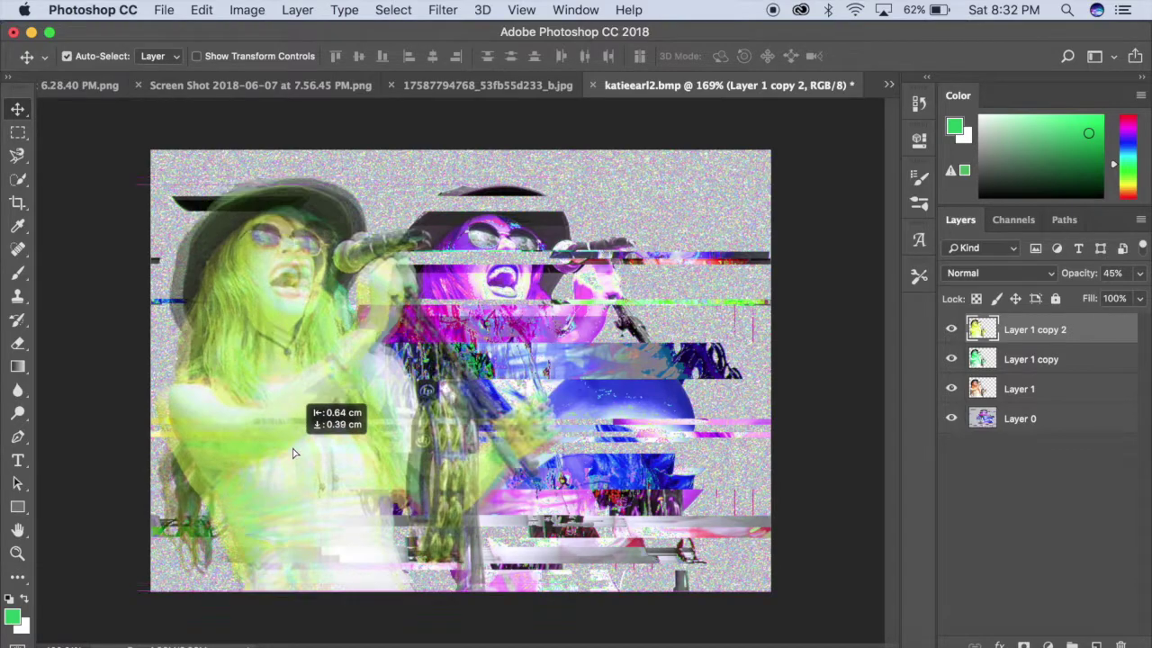
left_click_drag(291, 446, 301, 453)
left_click(247, 9)
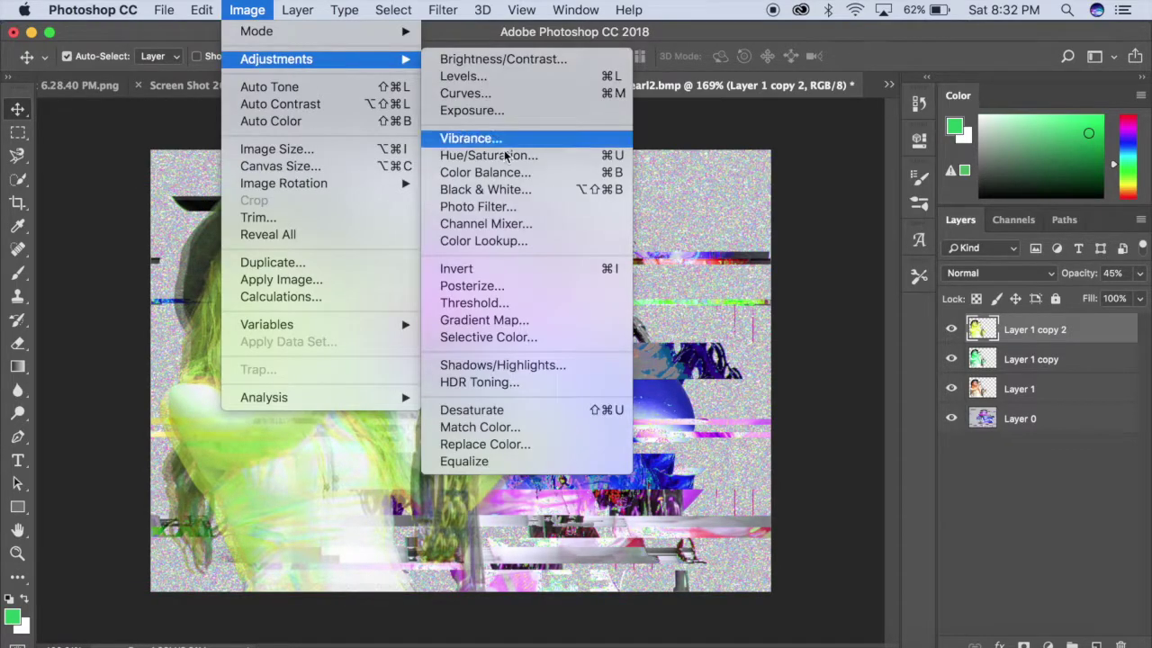
Turn the top singer copy teal and lower its opacity
left_click(488, 156)
left_click_drag(837, 209, 914, 207)
left_click(1034, 122)
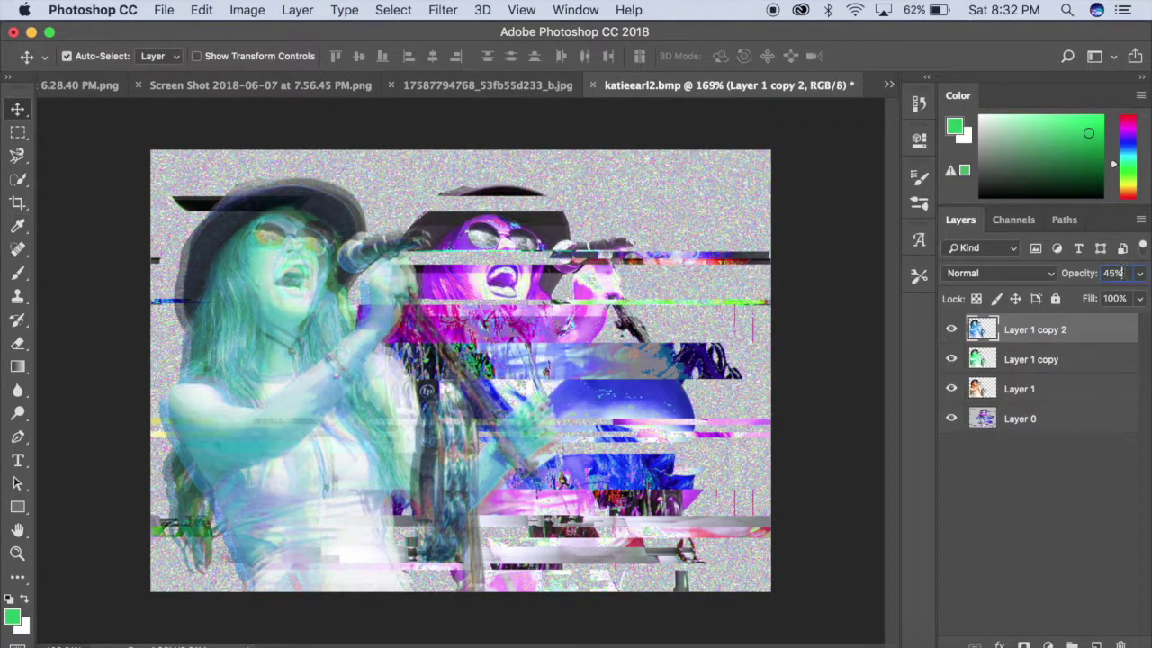
key("2")
key("5")
key("BackSpace")
key("BackSpace")
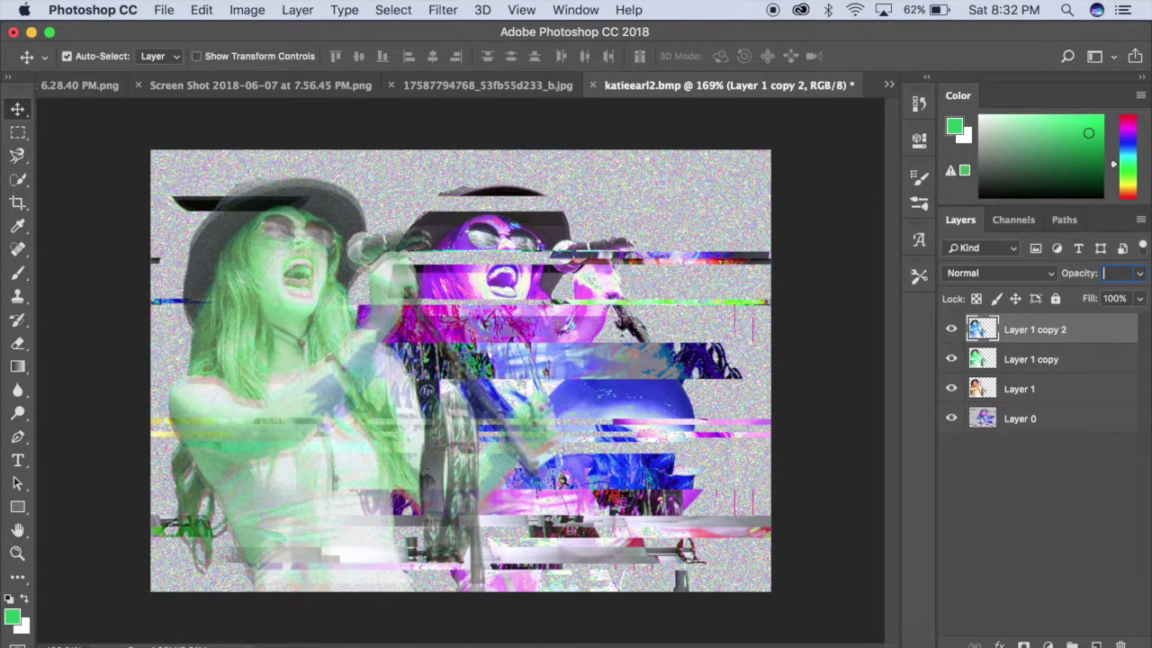
type("32")
left_click(1102, 457)
Set the green copy layer's opacity to 30%
left_click(953, 360)
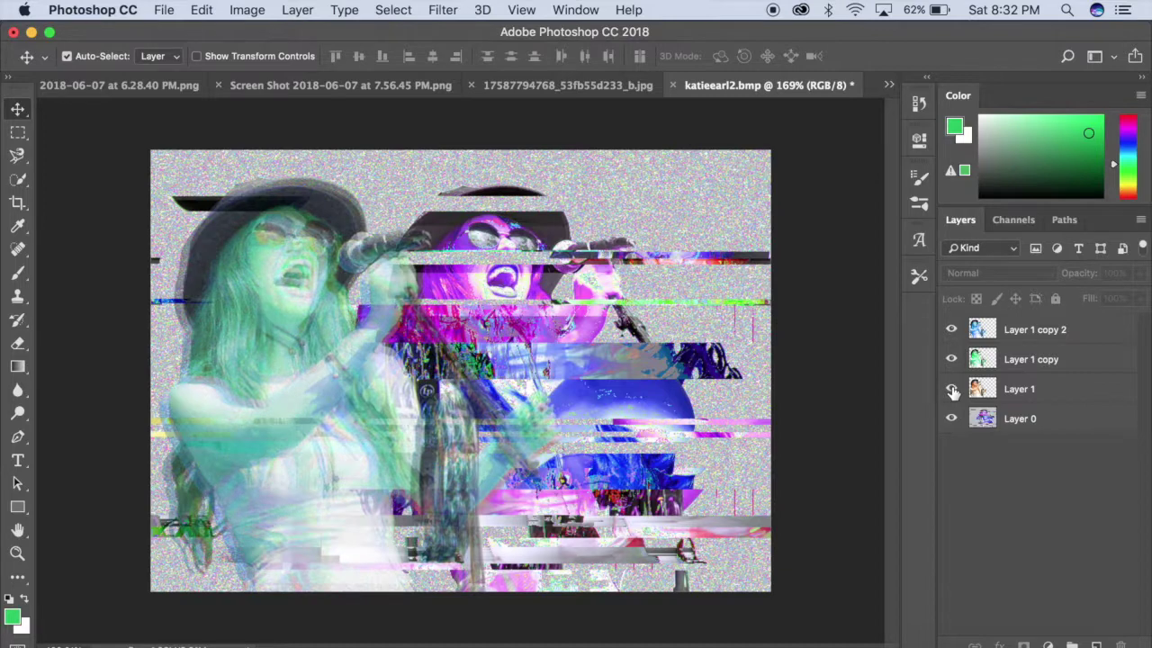
left_click(1044, 359)
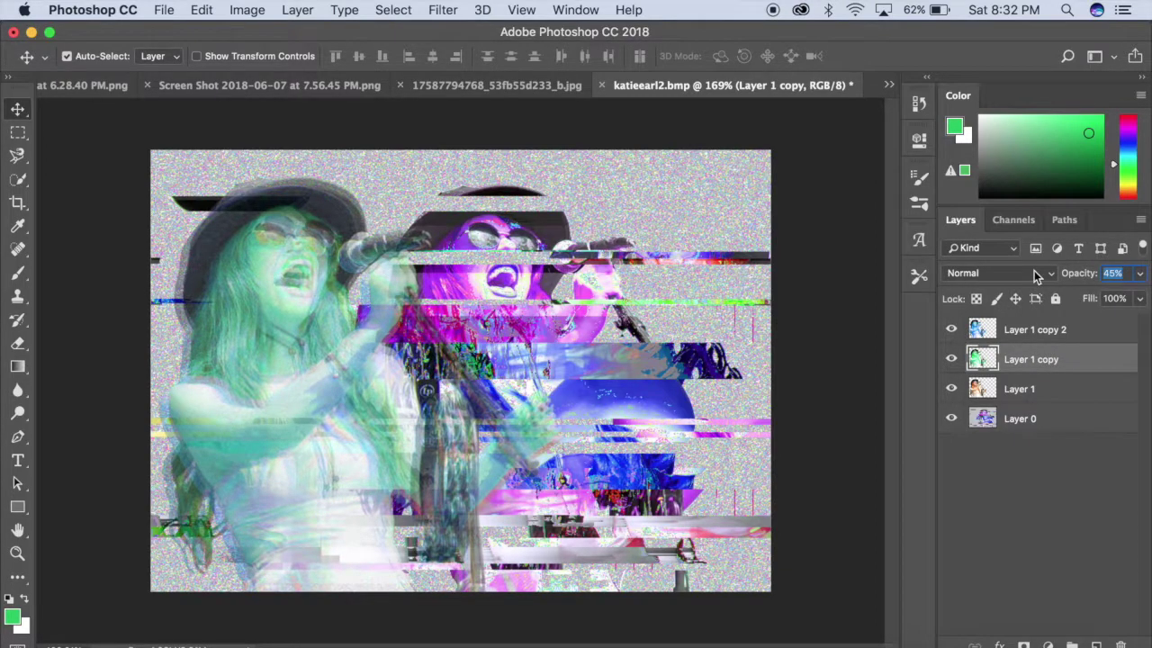
type("30")
key("Return")
left_click(1035, 468)
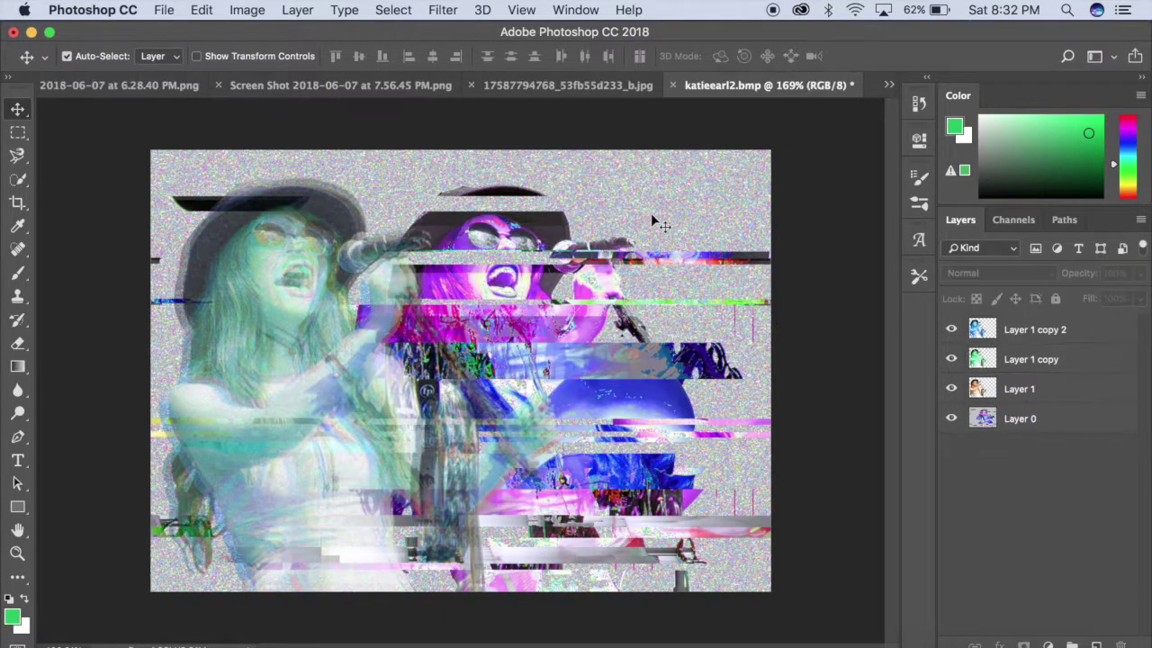
Hide the glitched background and merge the visible singer copies into one layer
left_click(1049, 331)
left_click(951, 418)
left_click(297, 9)
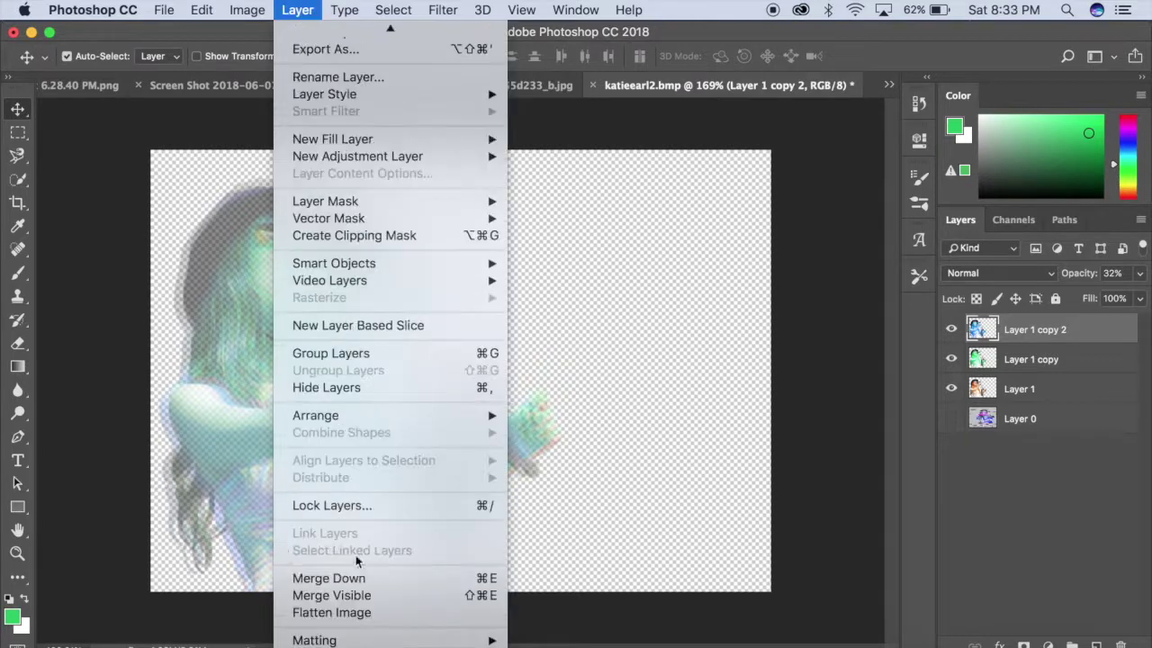
left_click(360, 594)
Show the background, set the merged copies to 50% opacity, and merge everything visible
left_click(951, 359)
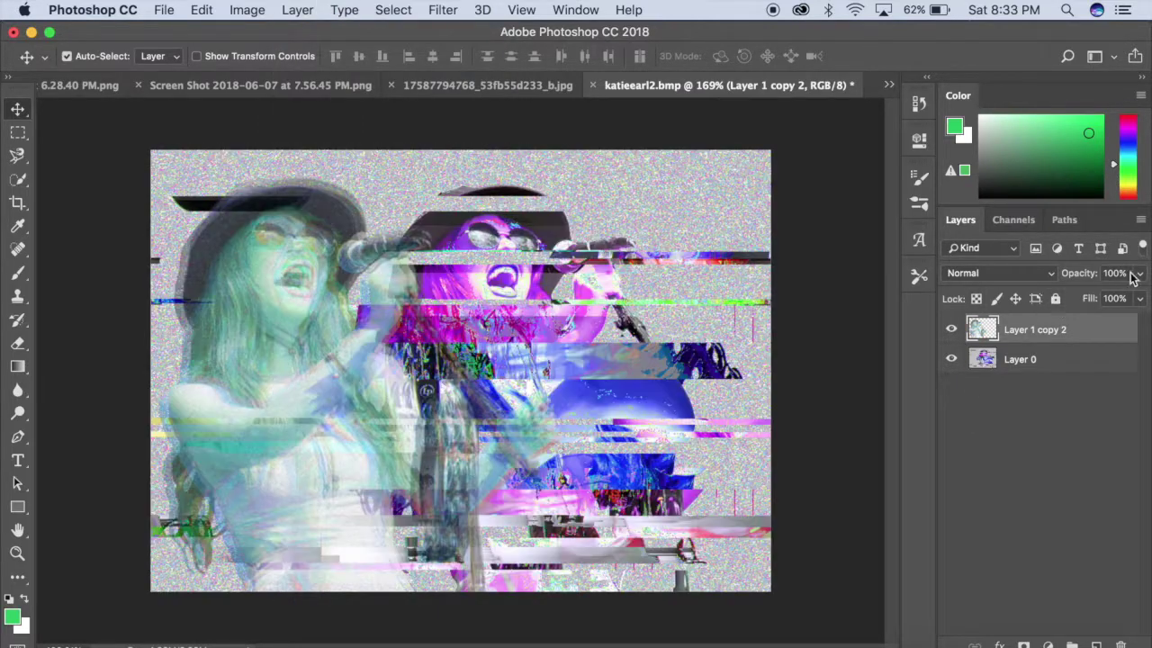
type("50")
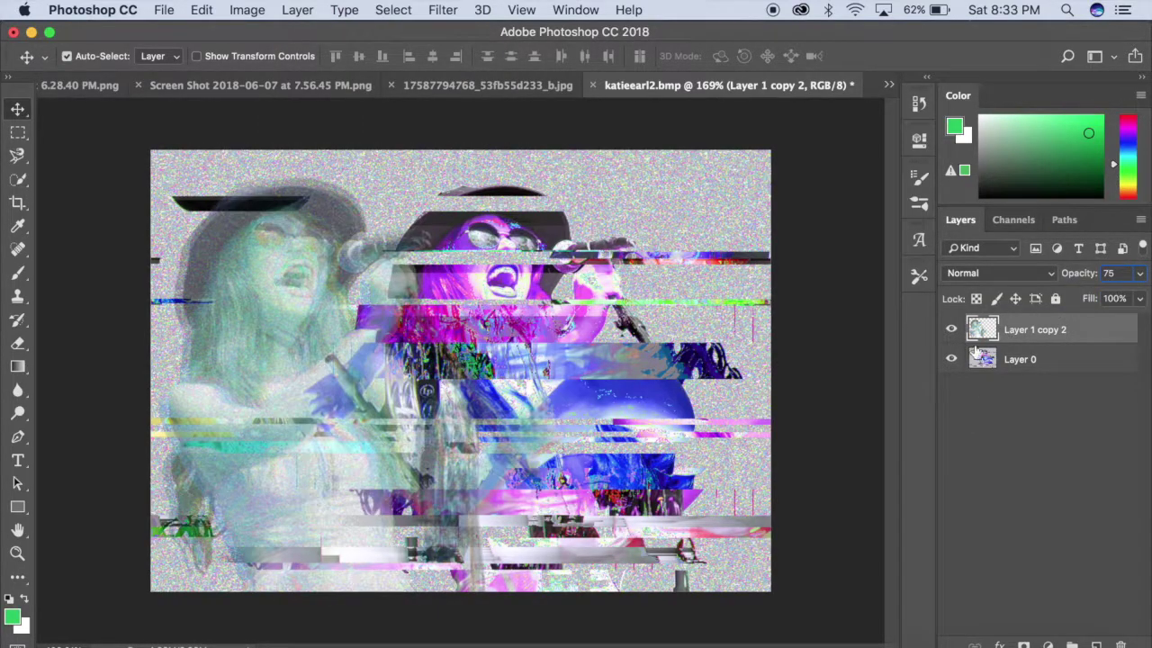
left_click(969, 399)
left_click(297, 9)
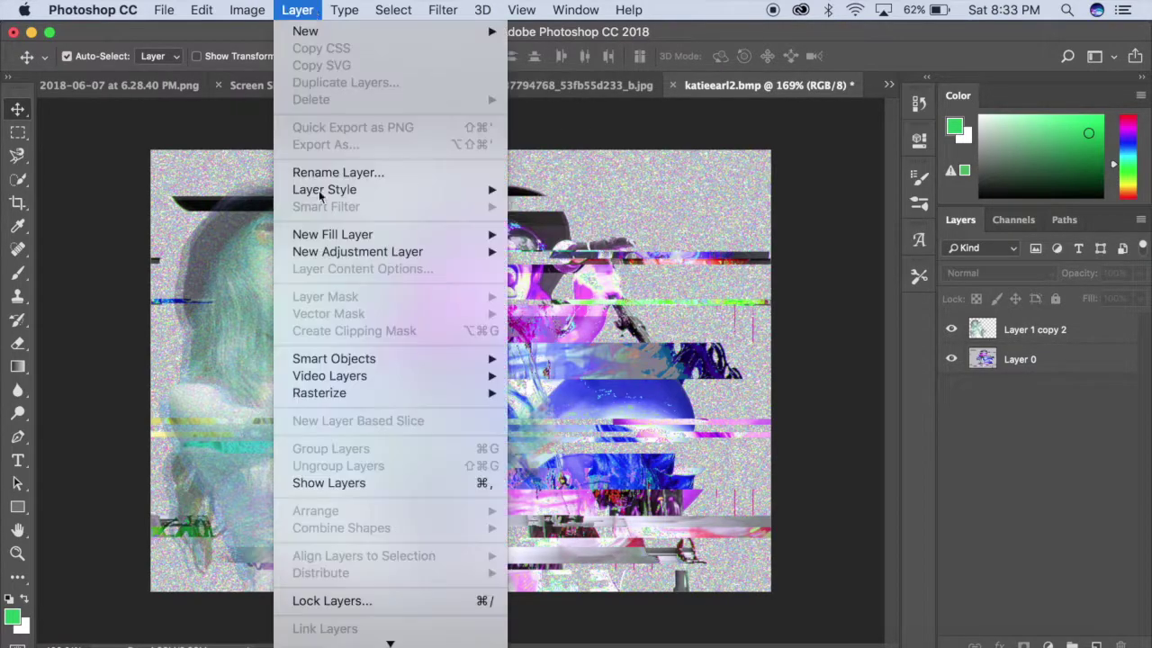
left_click(349, 595)
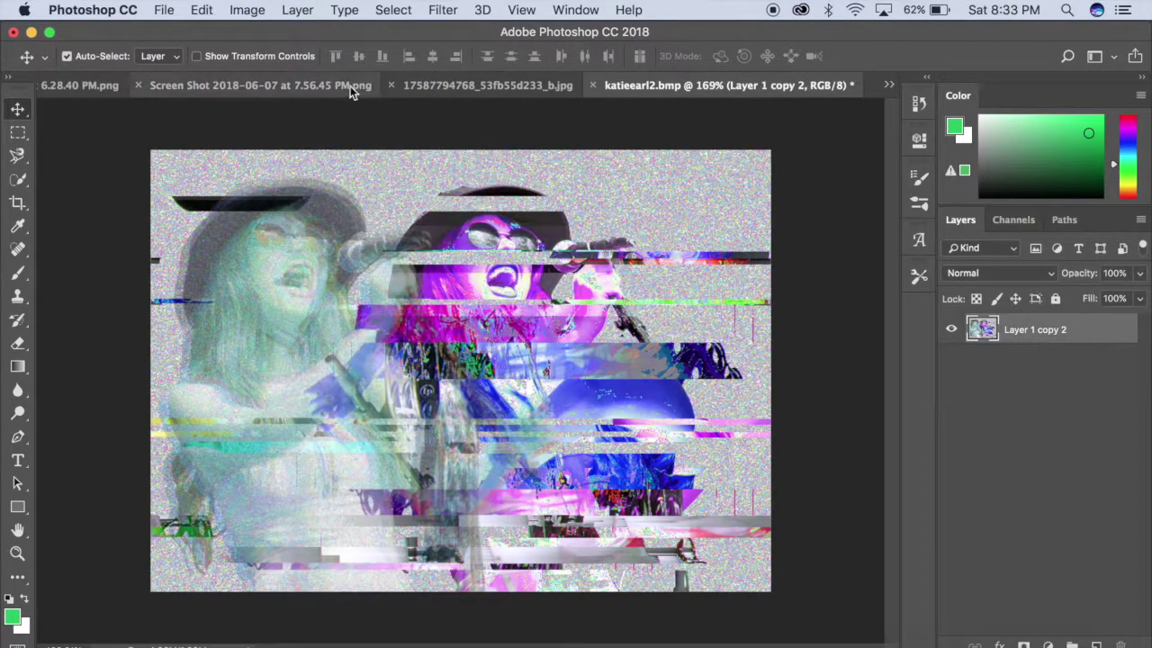
Save the composite as a JPEG named 'katie'
left_click(164, 9)
left_click(212, 186)
type("katie")
left_click(531, 252)
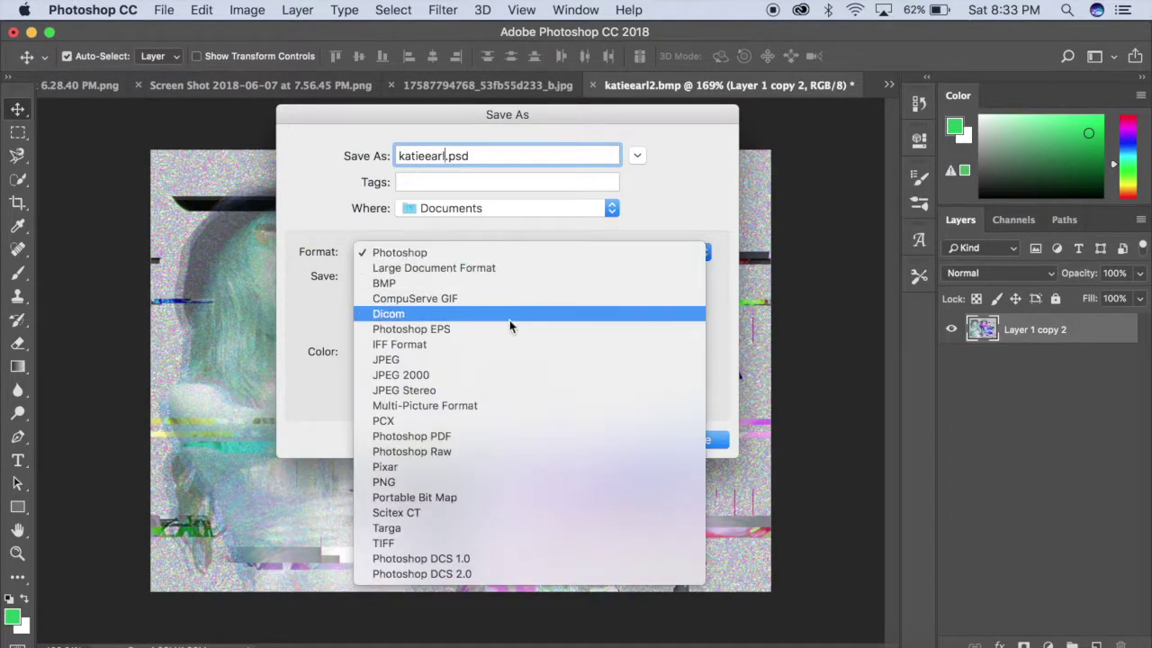
left_click(483, 370)
left_click(683, 439)
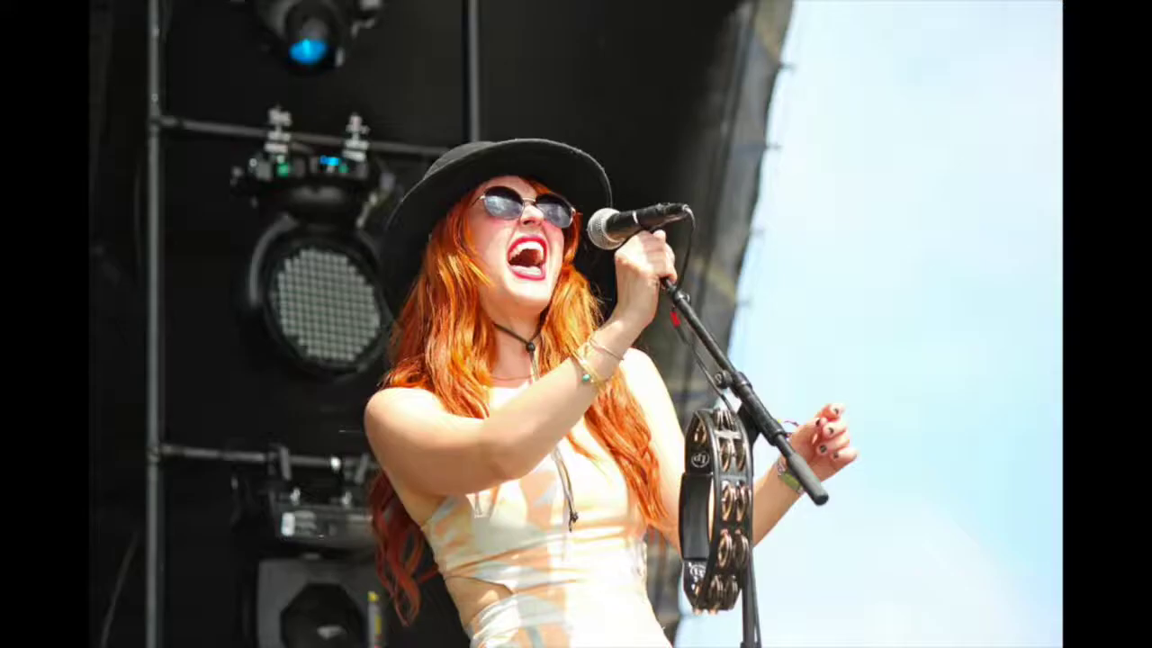